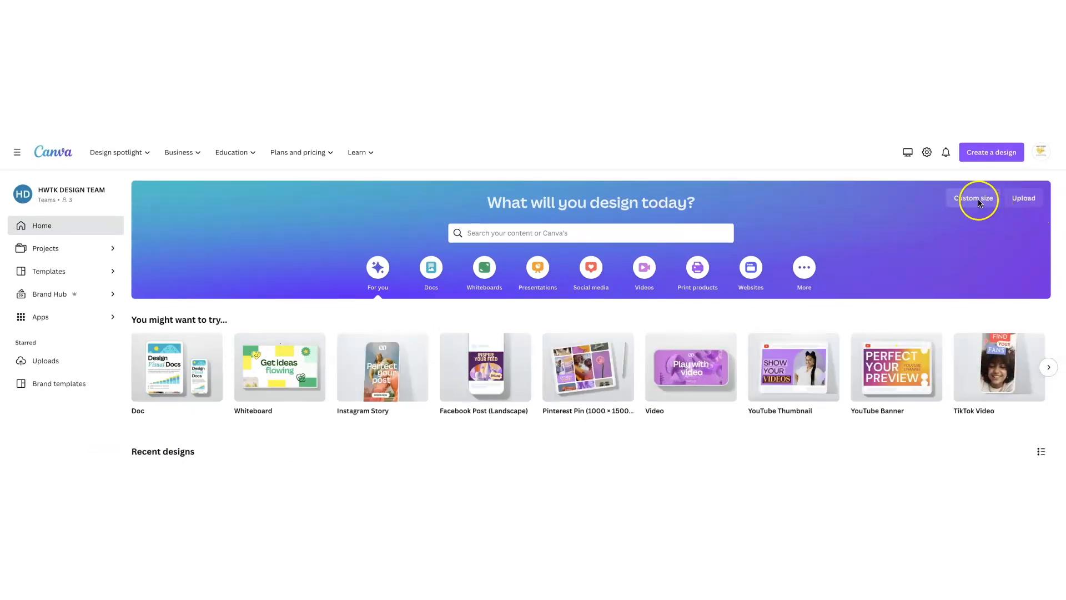
Create a blank custom-size design 8.5 in wide by 11 in high and open its elements library.
{"action": "left_click", "coordinate": [979, 201]}
{"action": "left_click", "coordinate": [948, 243]}
{"action": "left_click", "coordinate": [943, 287]}
{"action": "left_click", "coordinate": [863, 241]}
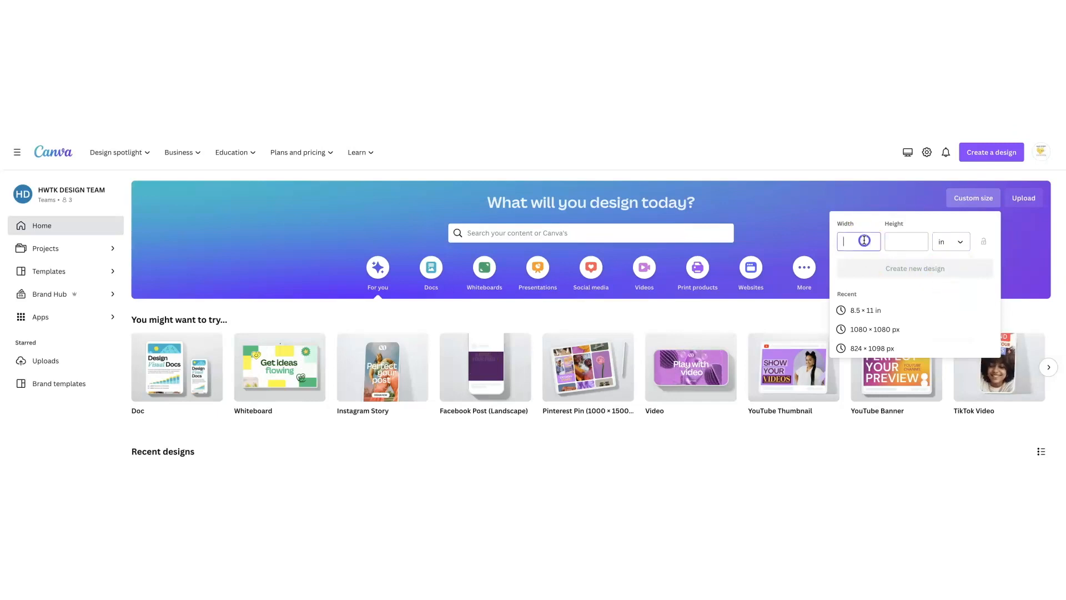
{"action": "type", "text": "8.5"}
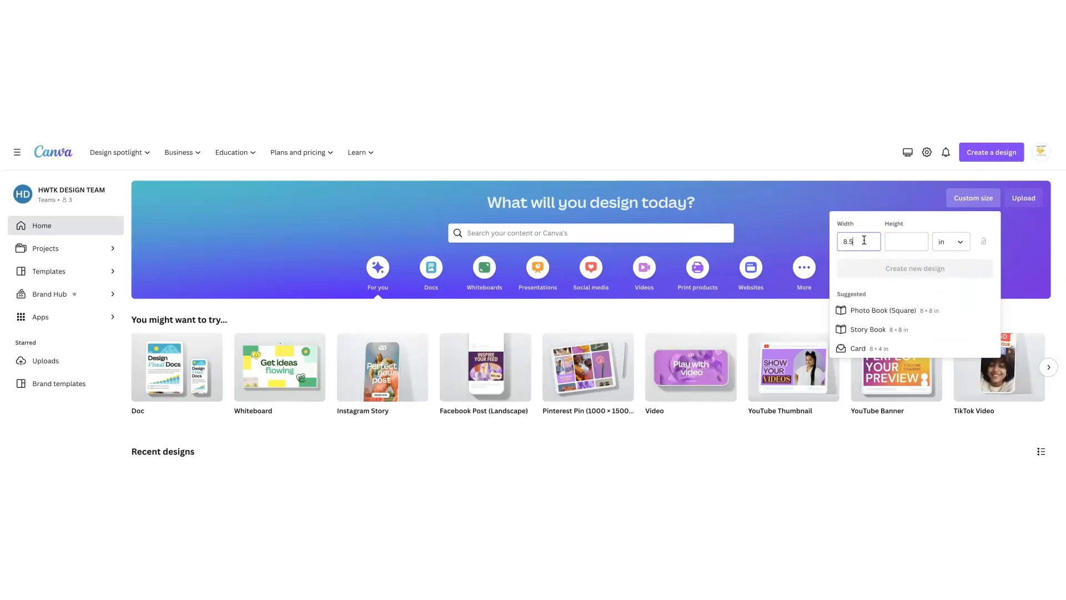
{"action": "key", "text": "Tab"}
{"action": "type", "text": "11"}
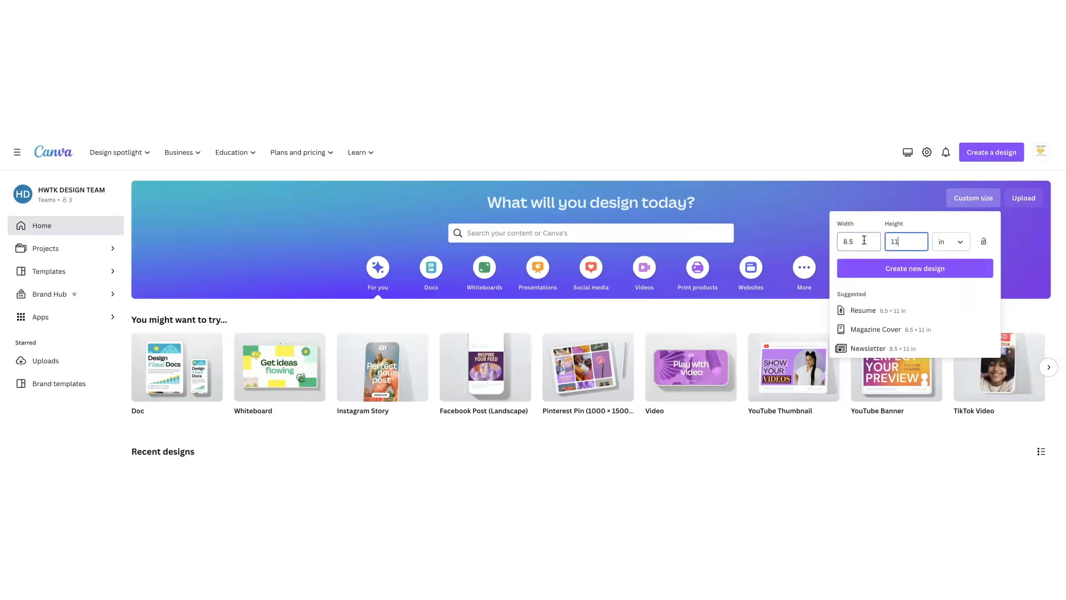
{"action": "left_click", "coordinate": [901, 271]}
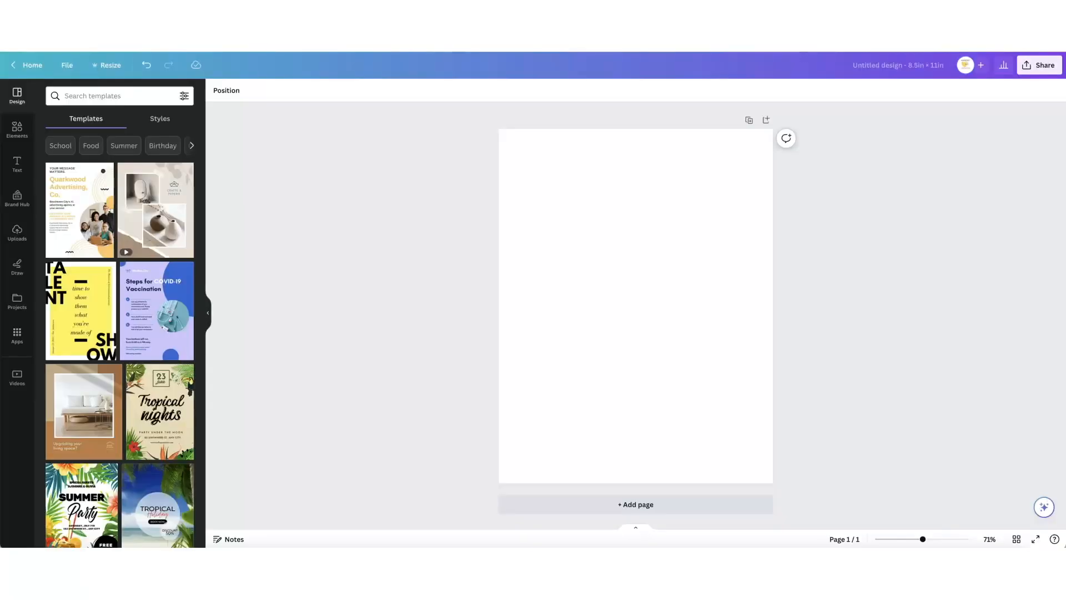
{"action": "left_click", "coordinate": [17, 133]}
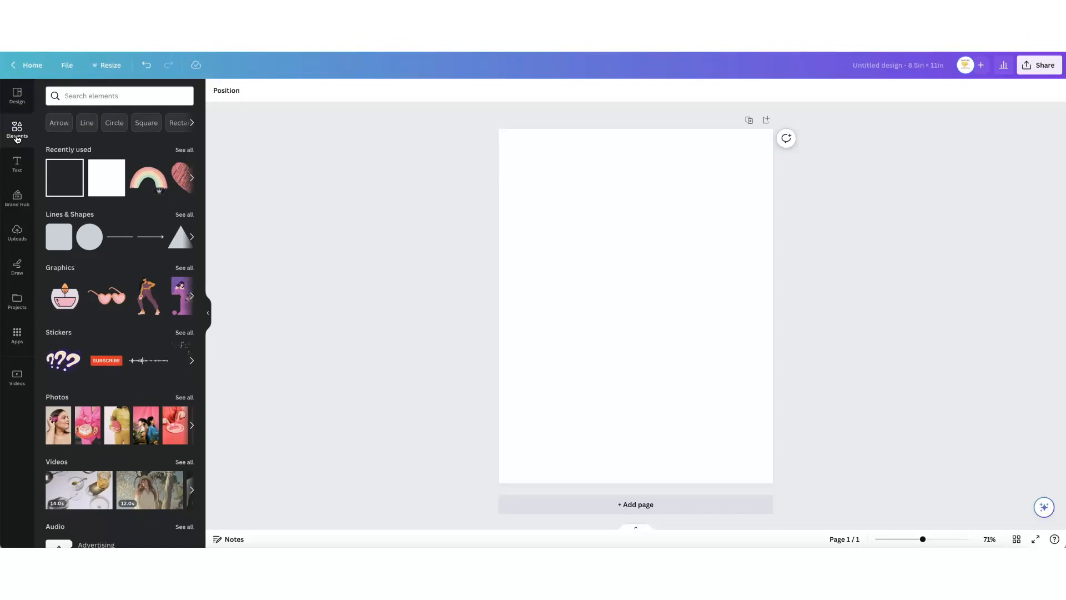
{"action": "left_click", "coordinate": [145, 212]}
{"action": "left_click", "coordinate": [184, 214]}
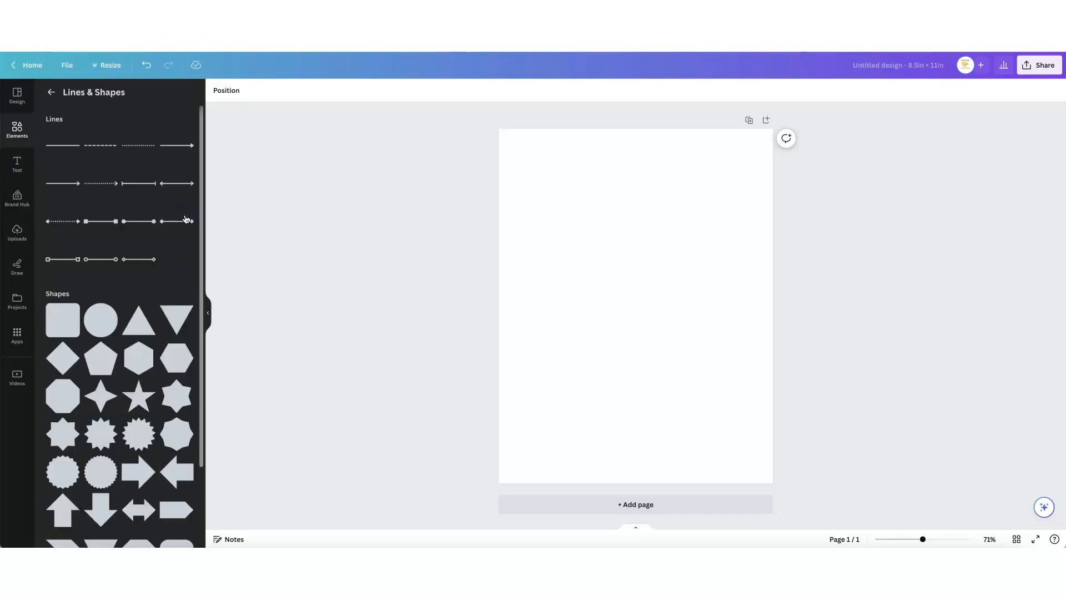
{"action": "left_click", "coordinate": [73, 311]}
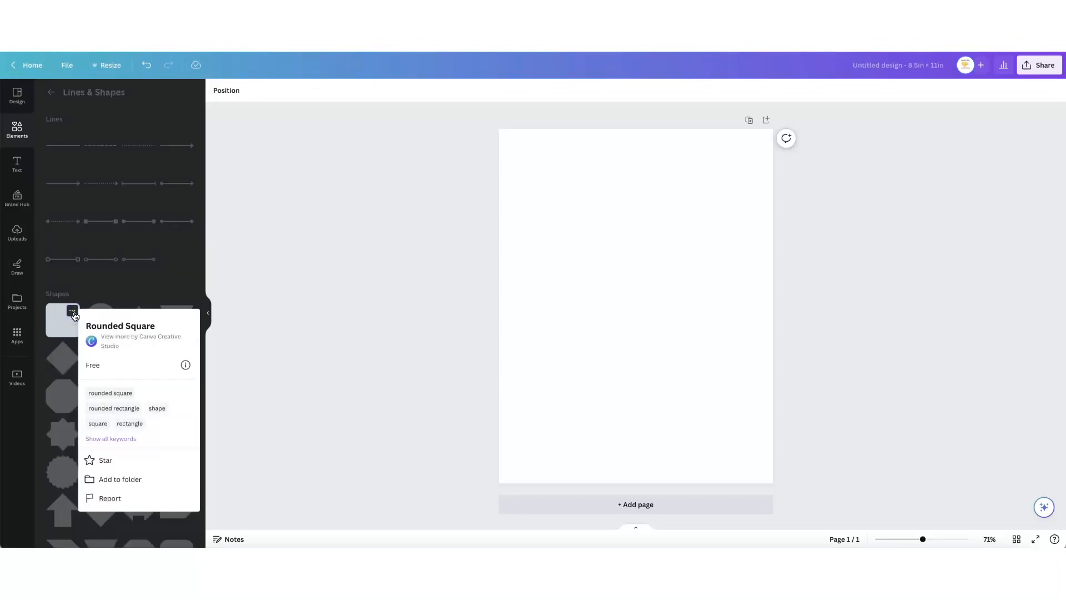
{"action": "left_click", "coordinate": [51, 93]}
{"action": "left_click", "coordinate": [51, 95]}
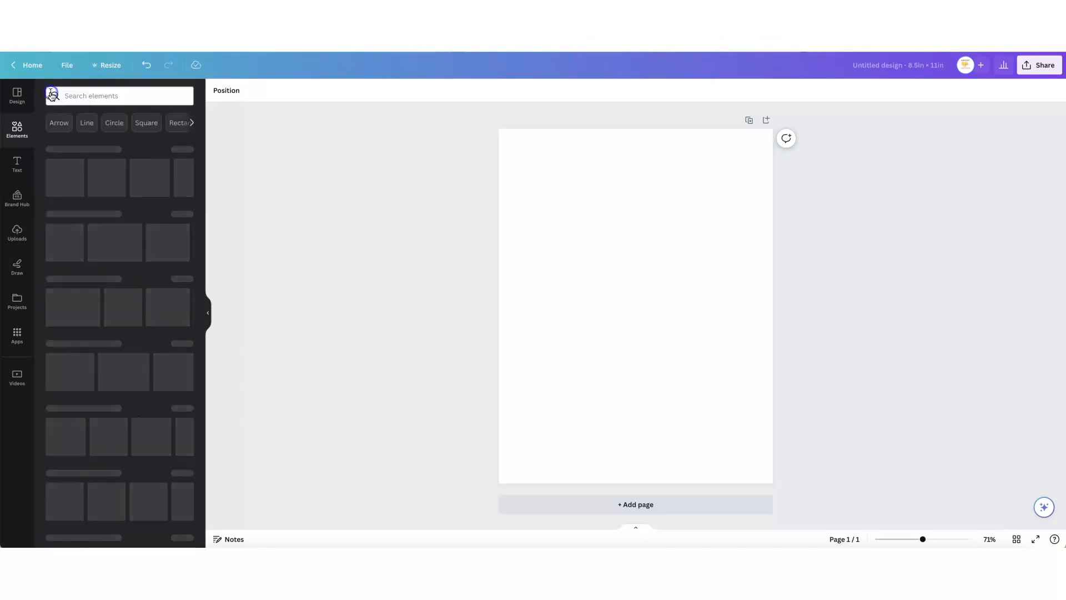
Search the elements for "sq" and add the suggested rectangle shape to the page.
{"action": "left_click", "coordinate": [86, 96]}
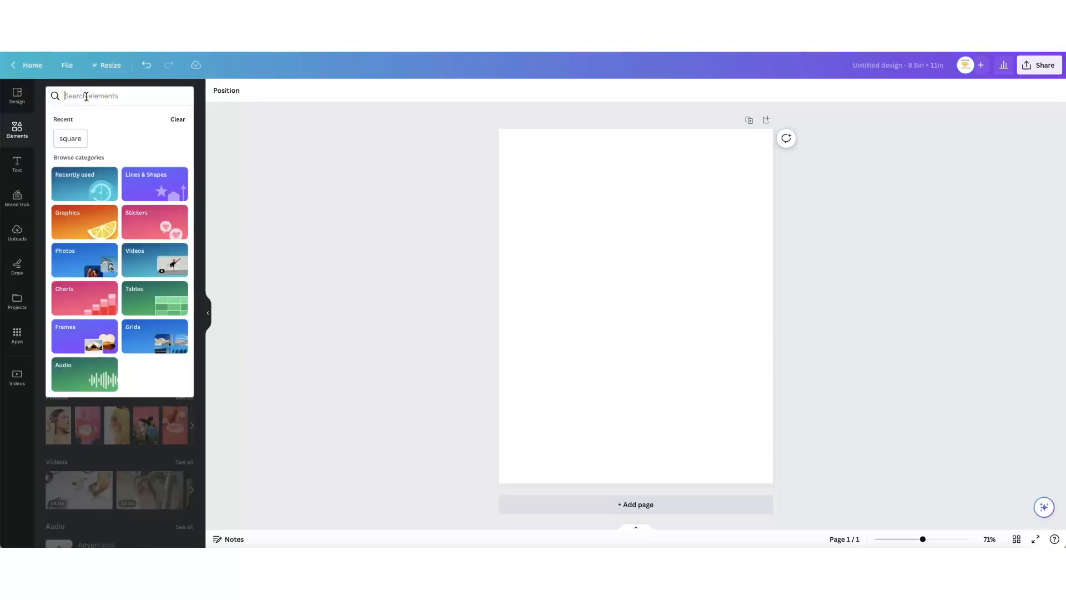
{"action": "type", "text": "sq"}
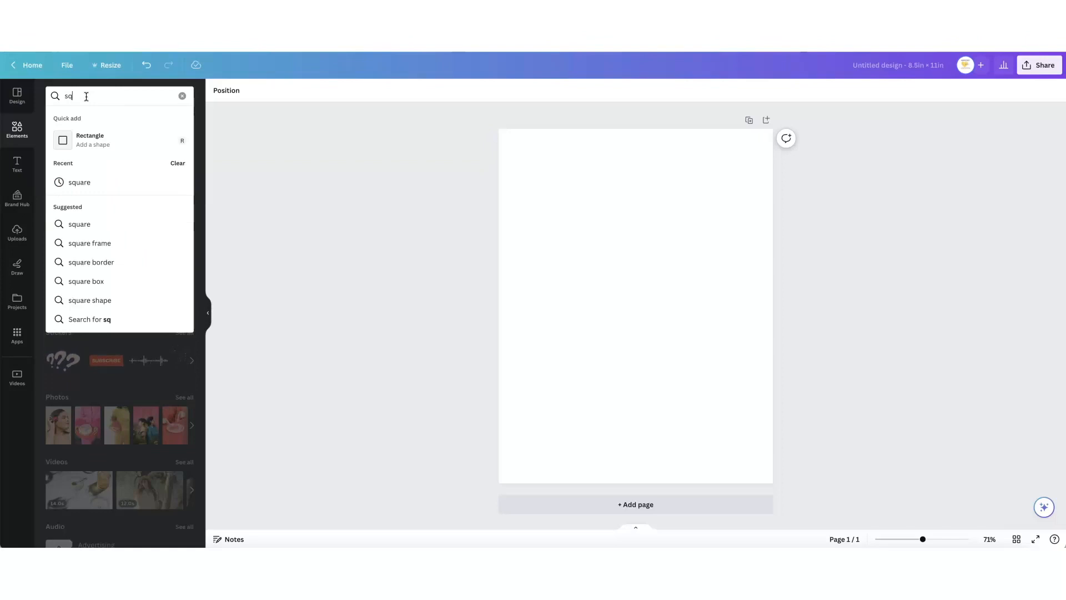
{"action": "left_click", "coordinate": [86, 139]}
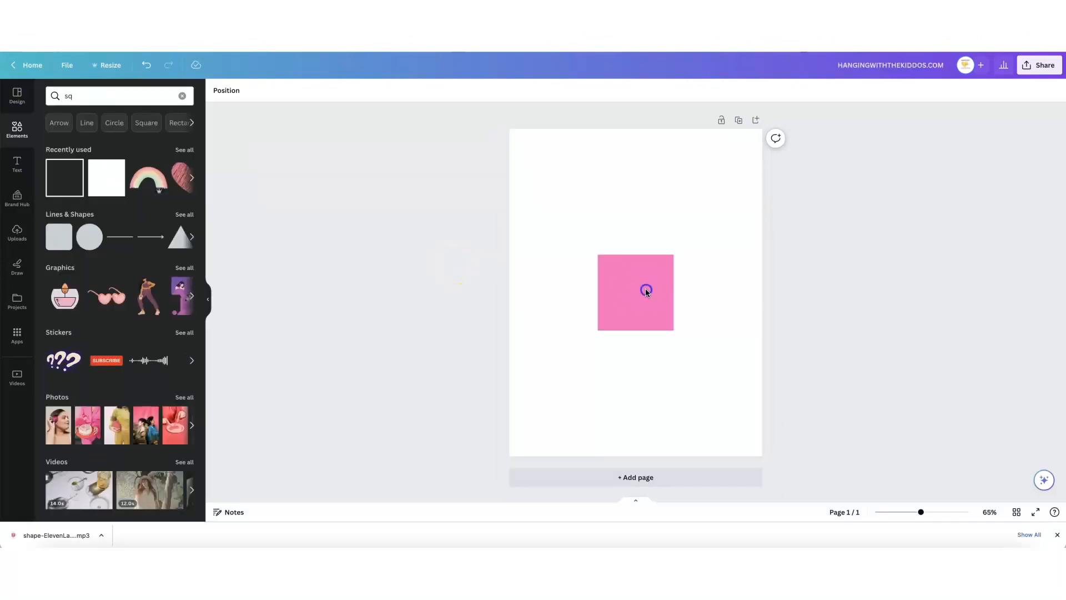
Resize the pink rectangle to 7.37 in wide by 4.83 in high and place it horizontally centred in the page's upper half.
{"action": "left_click", "coordinate": [663, 90]}
{"action": "left_click", "coordinate": [65, 271]}
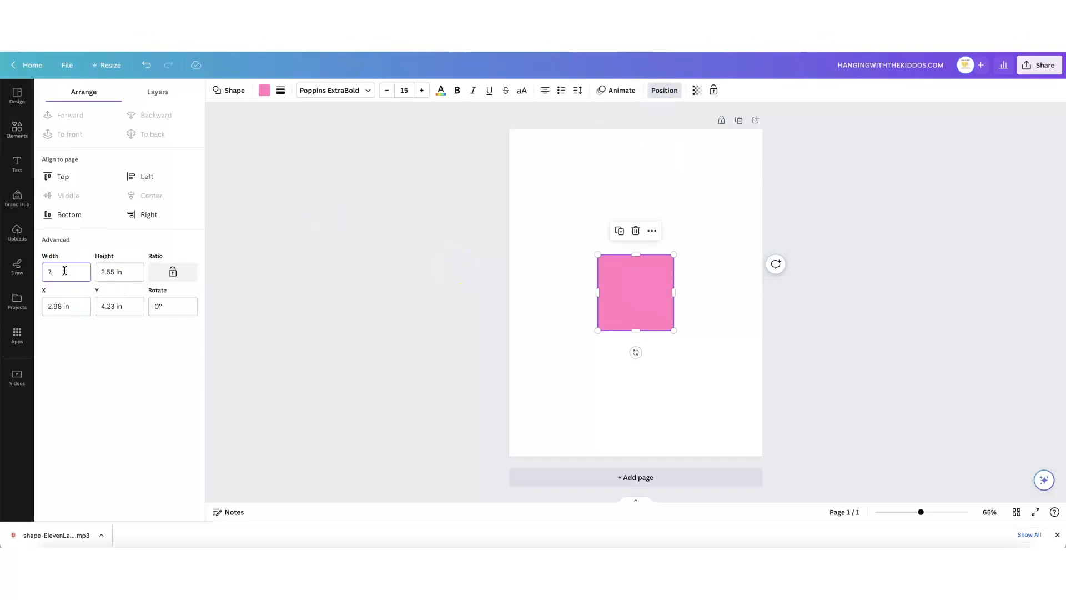
{"action": "type", "text": "7.37"}
{"action": "key", "text": "Tab"}
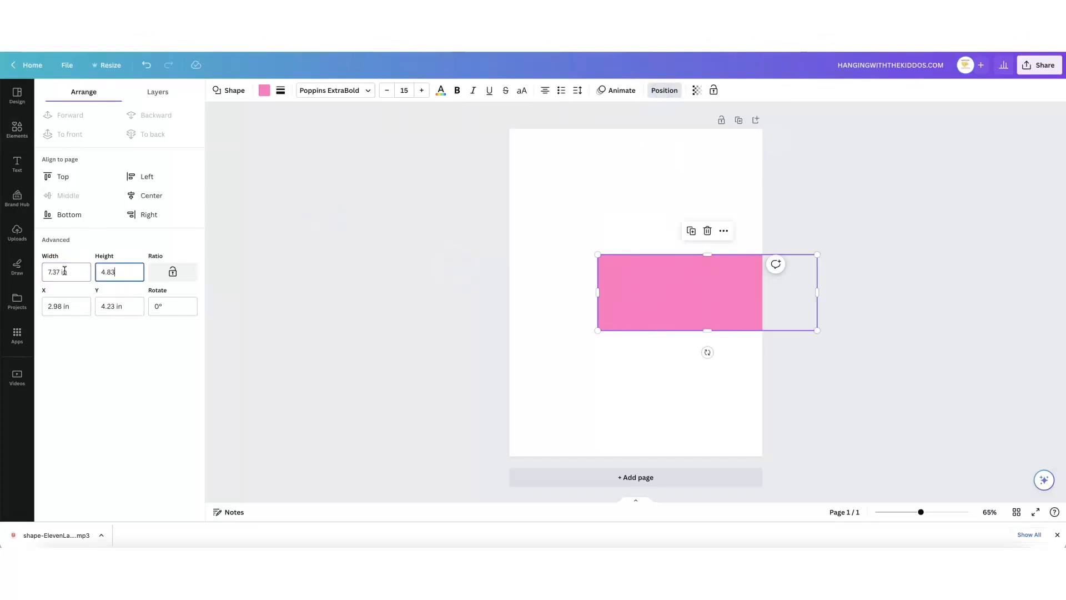
{"action": "type", "text": "4.83"}
{"action": "key", "text": "Return"}
{"action": "left_click_drag", "start_coordinate": [692, 294], "coordinate": [637, 220]}
Duplicate the pink rectangle and fill the copy with the light blue brand color.
{"action": "left_click", "coordinate": [620, 154]}
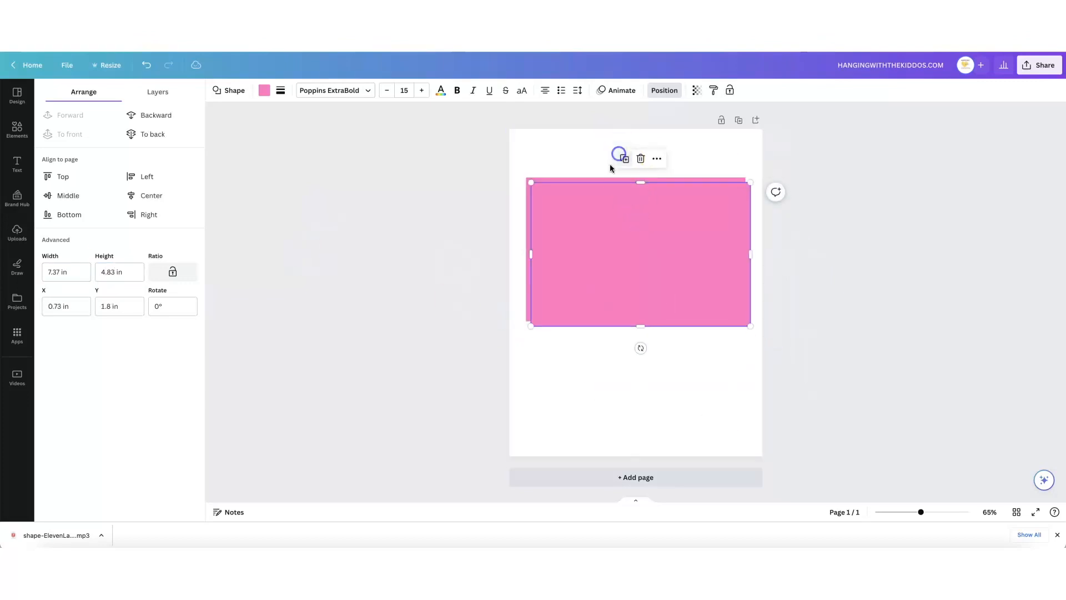
{"action": "left_click", "coordinate": [264, 91]}
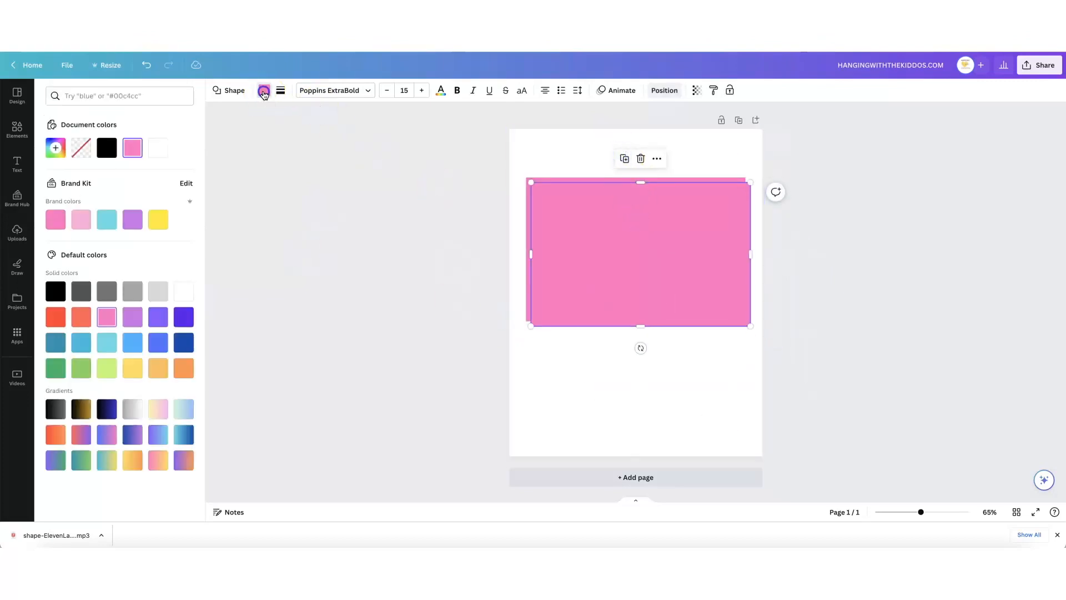
{"action": "left_click", "coordinate": [106, 220]}
Size the blue rectangle to 2.17 by 3.77 in at the pink rectangle's left edge and put a duplicate at its right edge.
{"action": "left_click", "coordinate": [664, 90]}
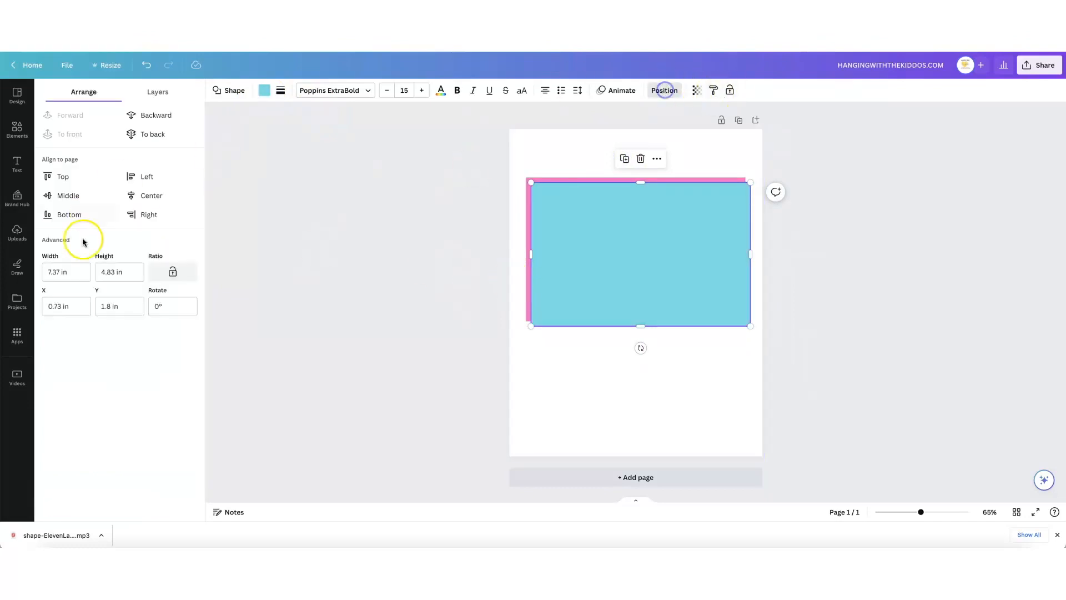
{"action": "left_click_drag", "start_coordinate": [71, 272], "coordinate": [35, 272]}
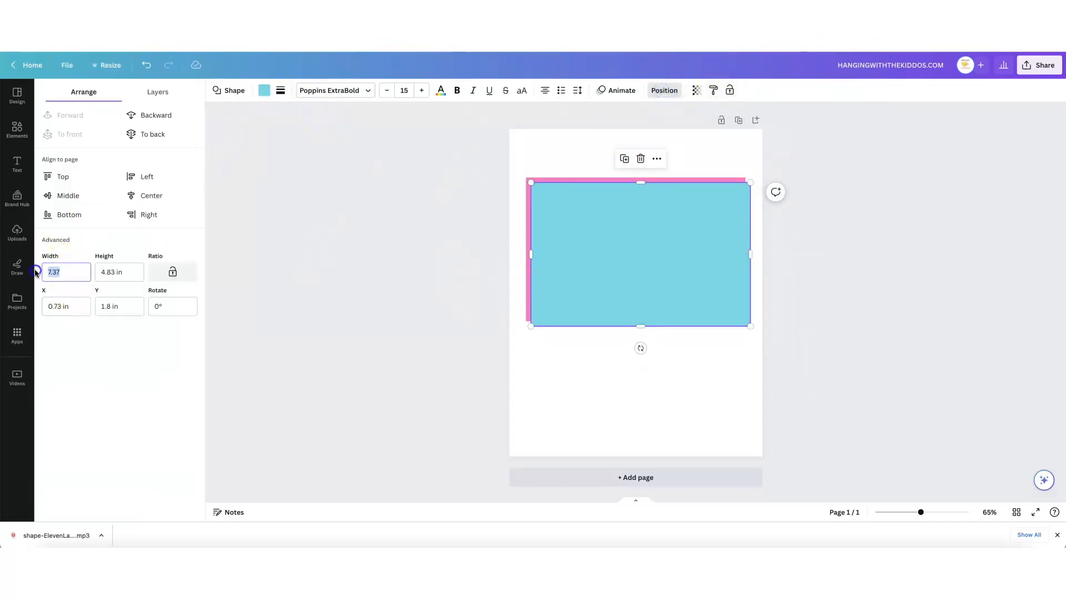
{"action": "type", "text": "2.17"}
{"action": "key", "text": "Tab"}
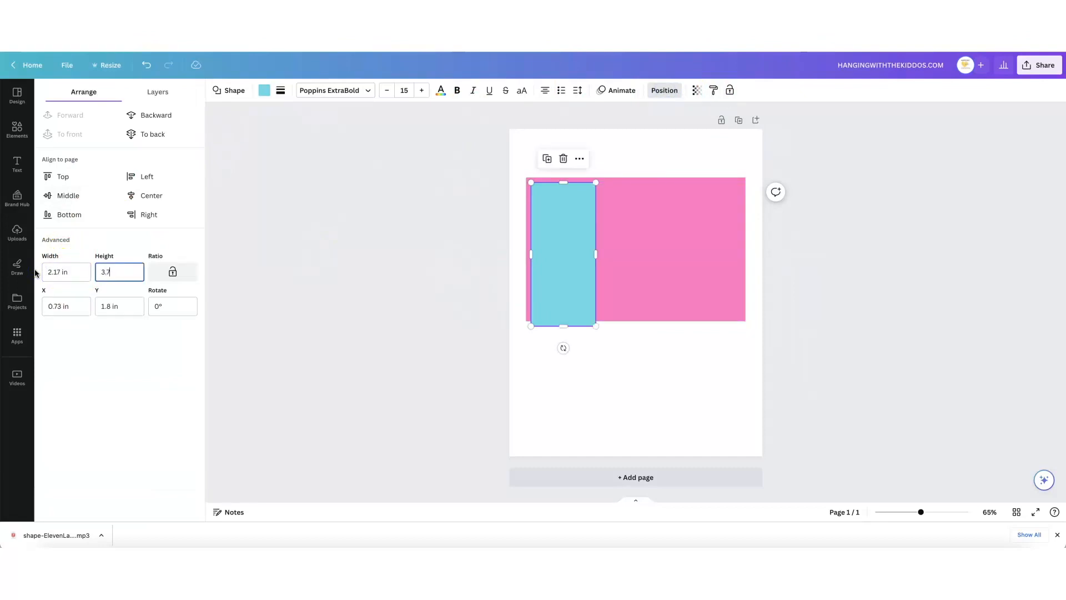
{"action": "key", "text": "Return"}
{"action": "left_click_drag", "start_coordinate": [577, 206], "coordinate": [558, 217]}
{"action": "left_click", "coordinate": [542, 170]}
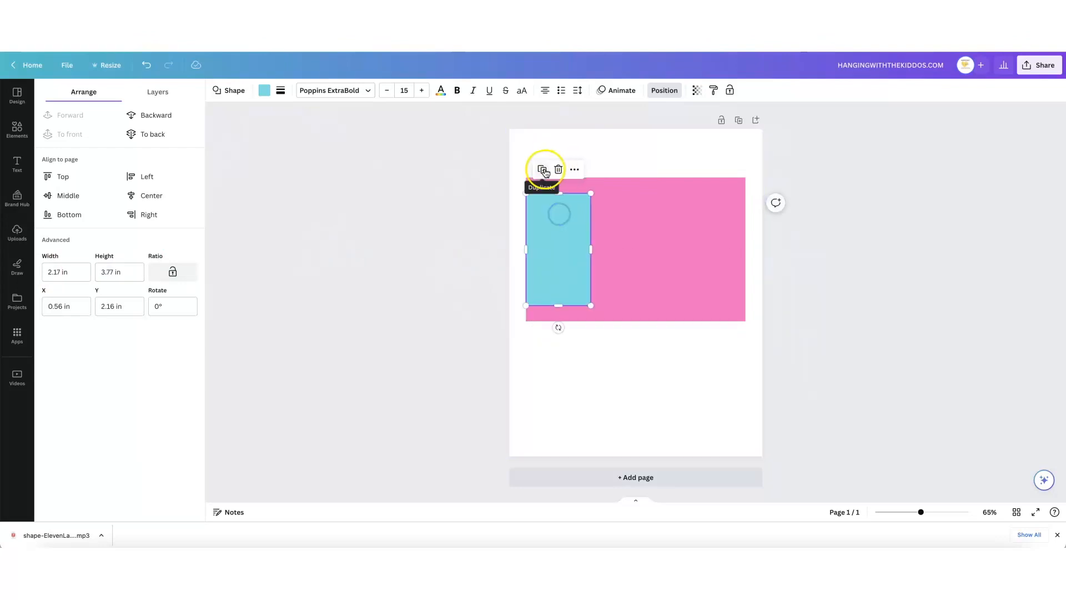
Duplicate the left blue panel, fill the copy with light gray and centre it between the two blue panels.
{"action": "left_click", "coordinate": [545, 172]}
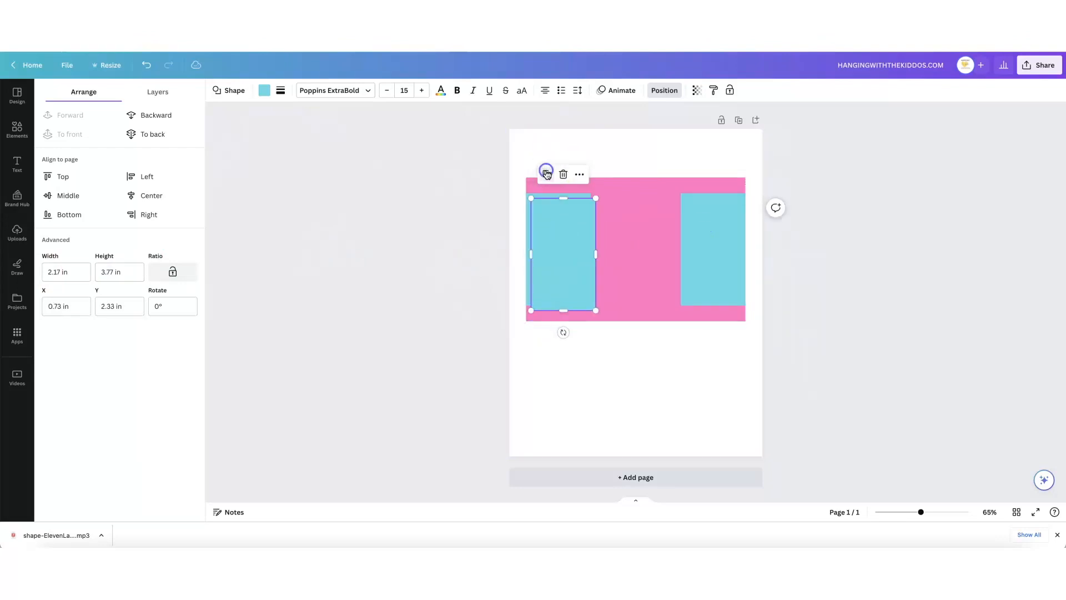
{"action": "left_click", "coordinate": [264, 90]}
{"action": "left_click", "coordinate": [157, 292]}
{"action": "left_click_drag", "start_coordinate": [564, 274], "coordinate": [633, 259]}
Set the gray panel's width to 3.25 in and align its left side with the inner edge of the left blue panel.
{"action": "left_click", "coordinate": [664, 90]}
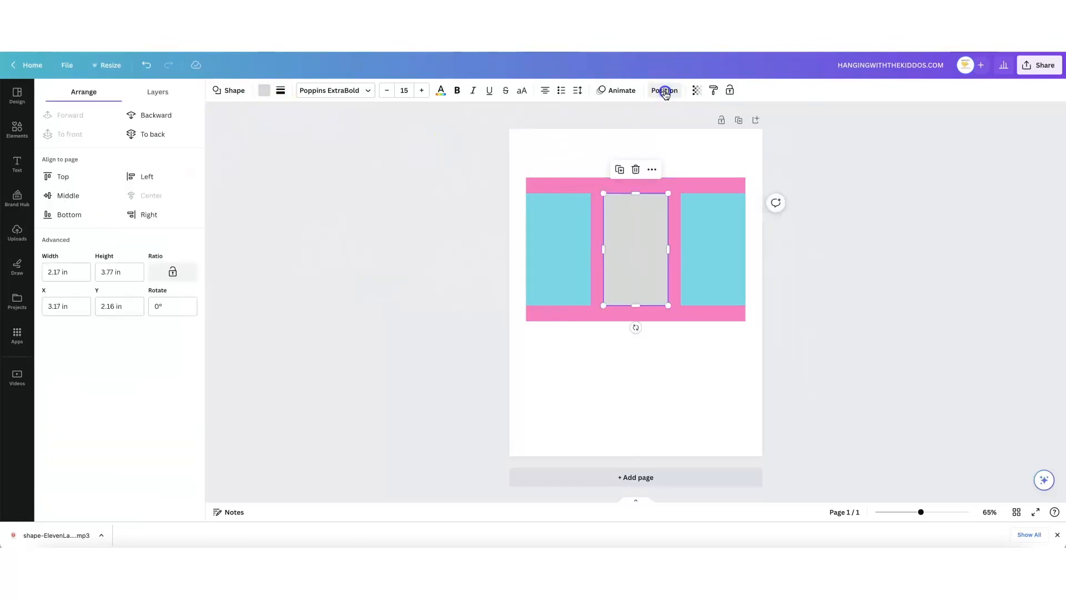
{"action": "left_click", "coordinate": [82, 266]}
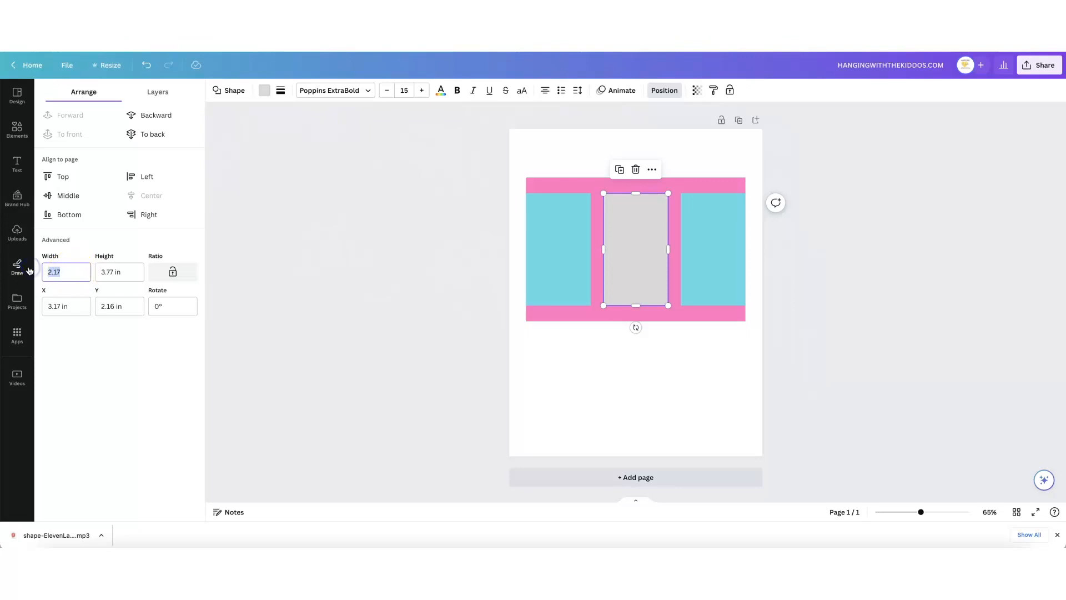
{"action": "key", "text": "Tab"}
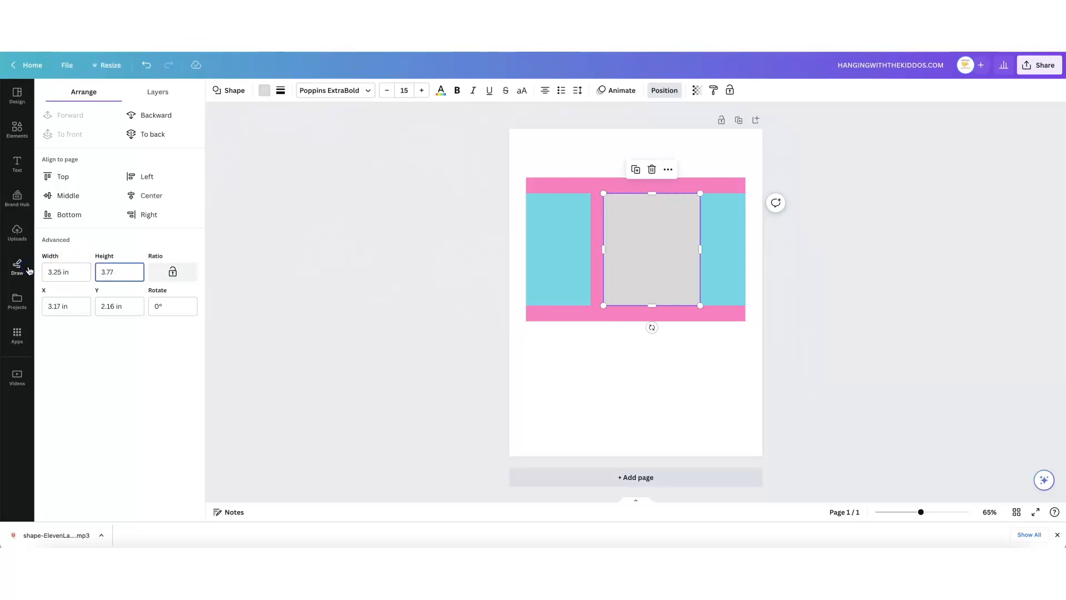
{"action": "left_click", "coordinate": [602, 408]}
{"action": "left_click_drag", "start_coordinate": [674, 238], "coordinate": [662, 215]}
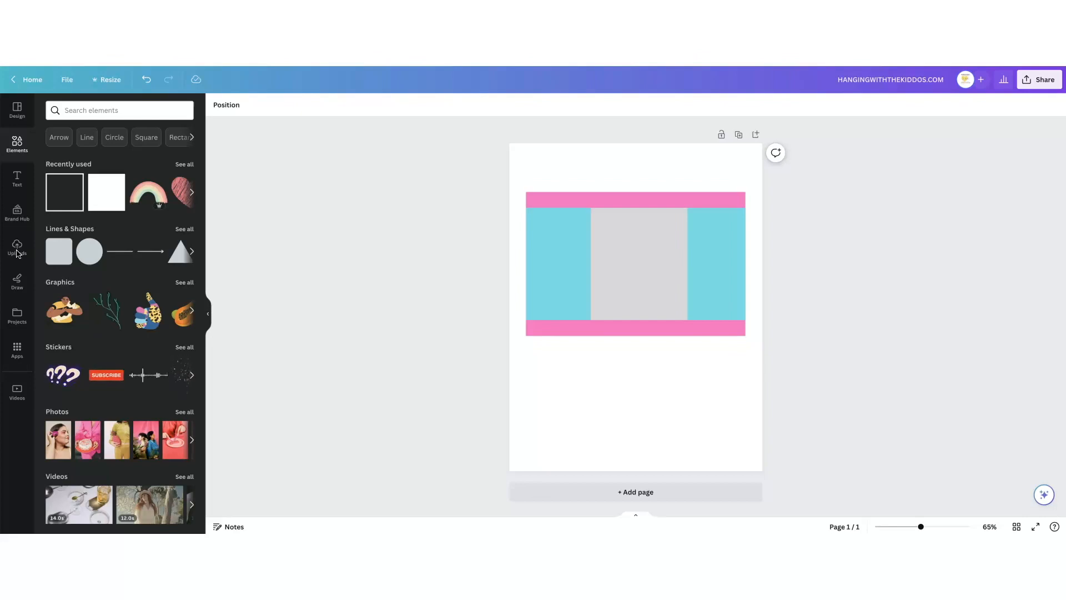
Search the element graphics for "birthday" and add the colorful tassel banner across the top of the gray panel.
{"action": "left_click", "coordinate": [113, 137]}
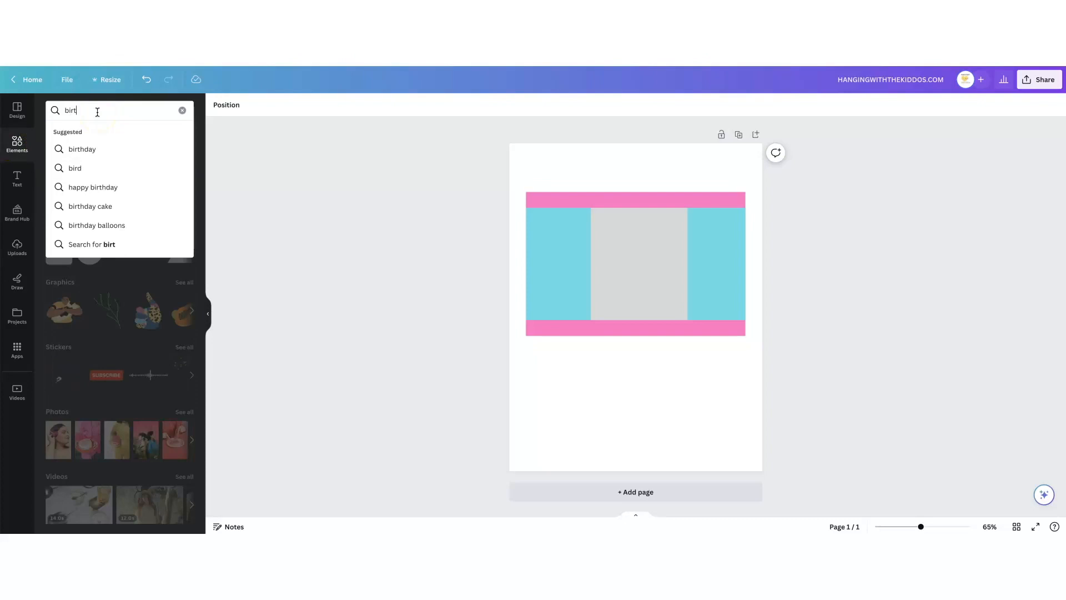
{"action": "type", "text": "hday"}
{"action": "key", "text": "Return"}
{"action": "scroll", "coordinate": [166, 257], "scroll_direction": "down", "scroll_amount": 3}
{"action": "scroll", "coordinate": [166, 256], "scroll_direction": "down", "scroll_amount": 4}
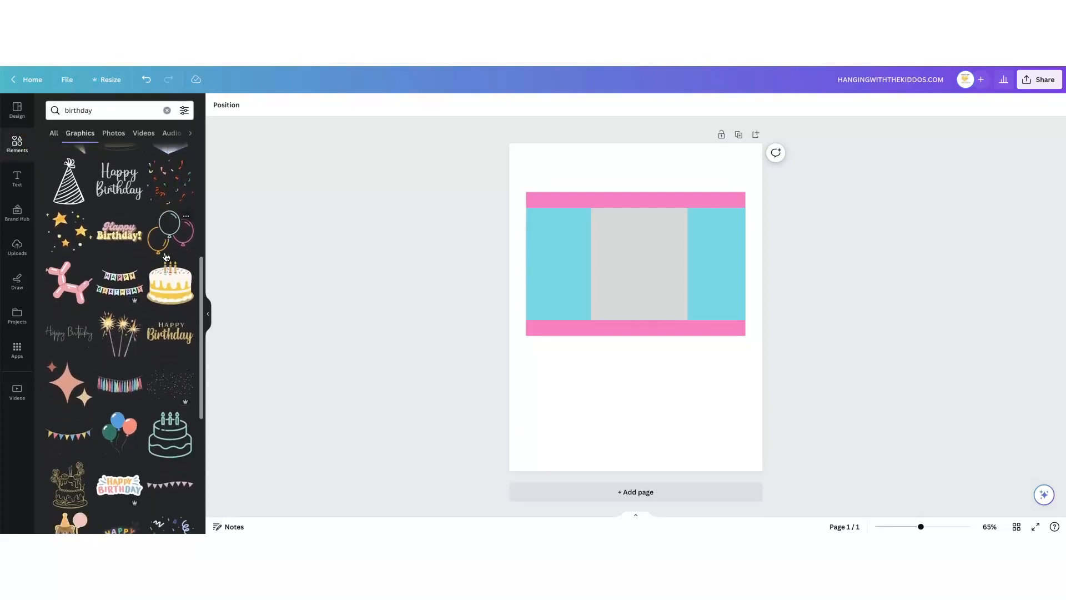
{"action": "left_click", "coordinate": [132, 364]}
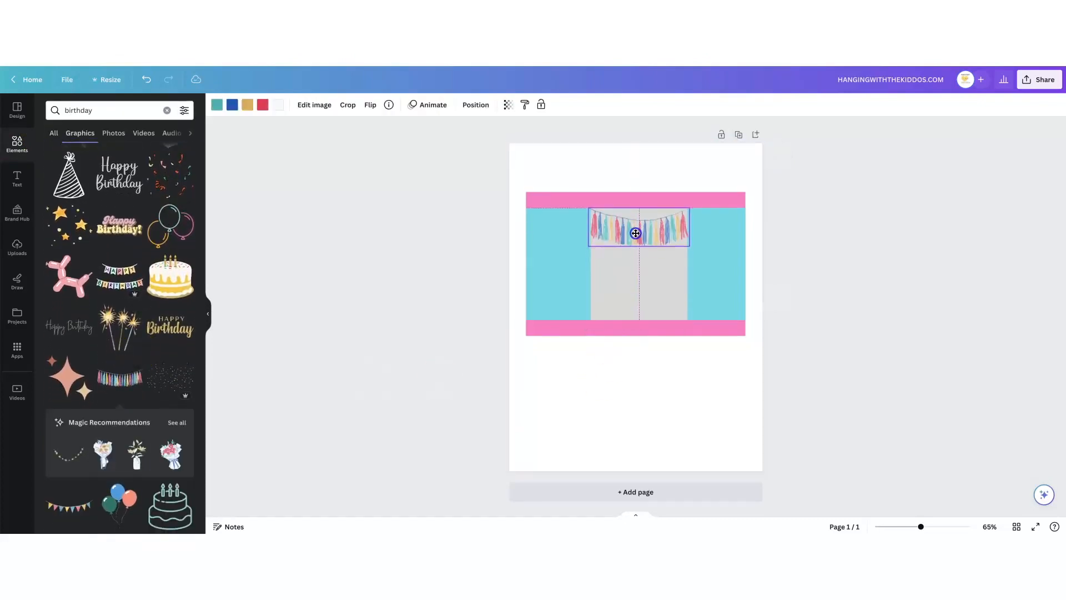
Add a subheading in the upper part of the gray panel with the text "HAPPY BIRTHDAY".
{"action": "left_click", "coordinate": [16, 179]}
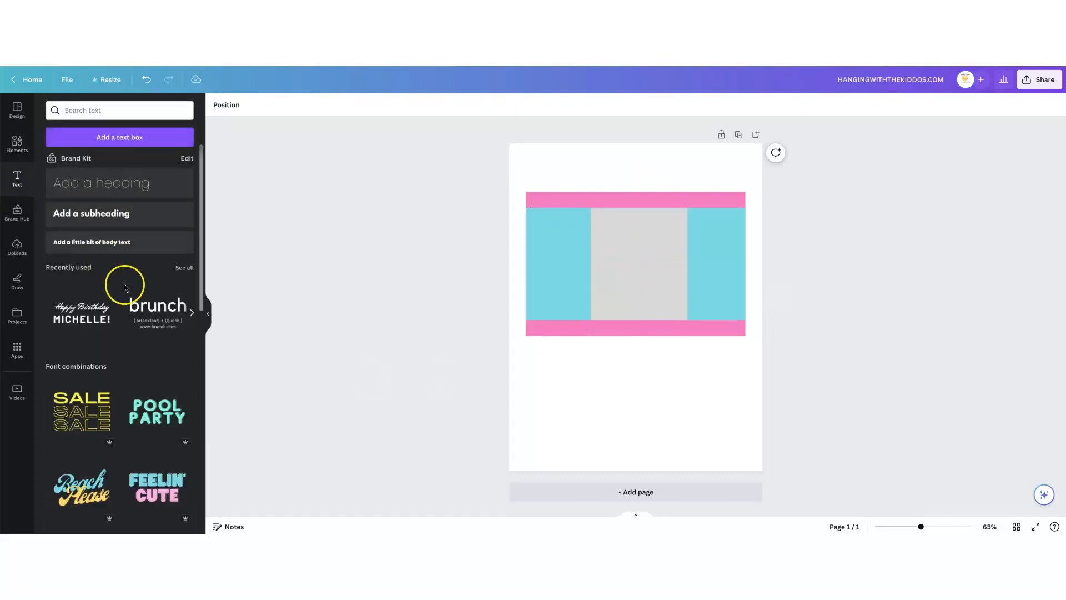
{"action": "scroll", "coordinate": [139, 310], "scroll_direction": "down", "scroll_amount": 3}
{"action": "scroll", "coordinate": [138, 312], "scroll_direction": "down", "scroll_amount": 4}
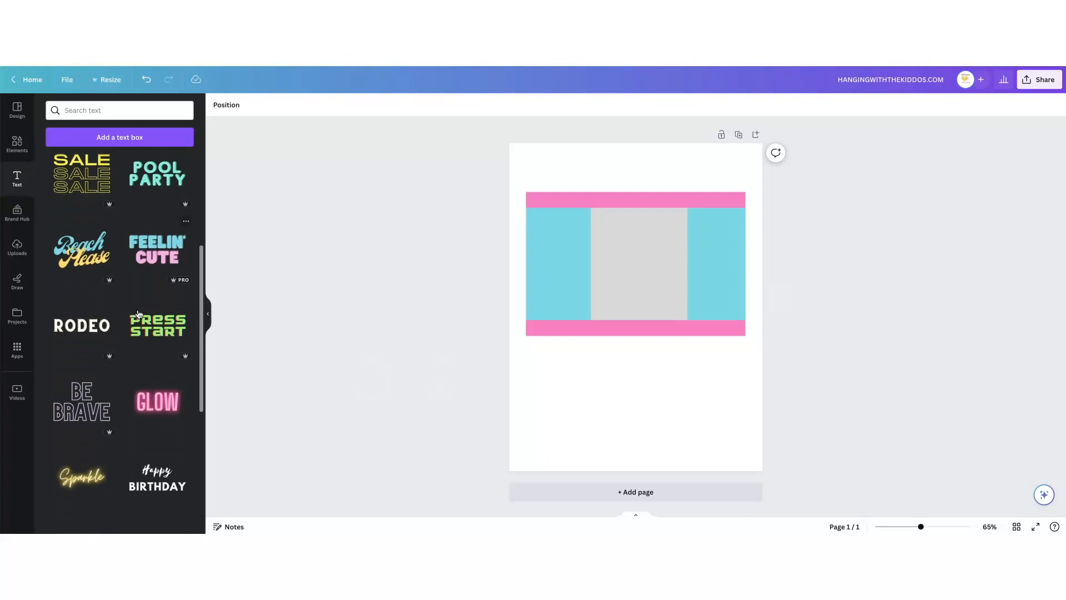
{"action": "left_click", "coordinate": [120, 186]}
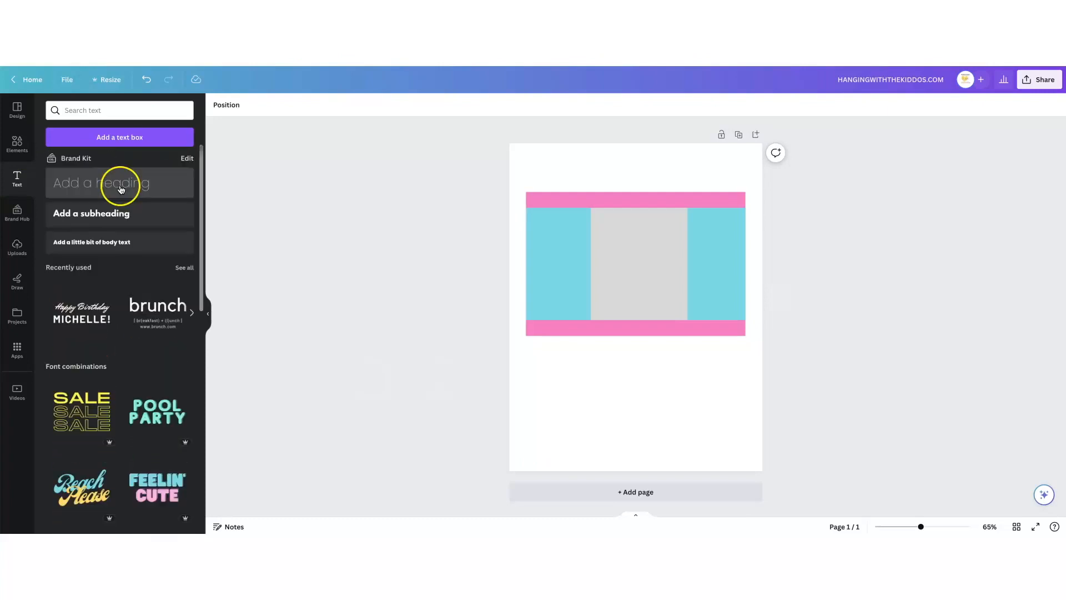
{"action": "left_click", "coordinate": [118, 216]}
{"action": "left_click_drag", "start_coordinate": [644, 301], "coordinate": [642, 238]}
{"action": "type", "text": "nAPPY BIRTHDAY"}
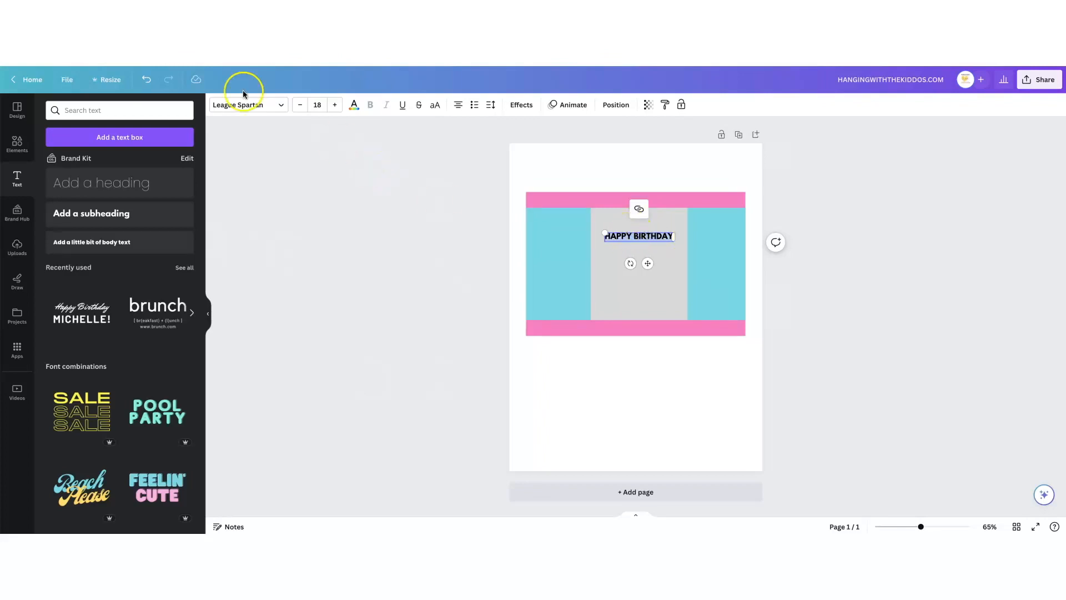
Set the "HAPPY BIRTHDAY" text in the Love Ya Like A Sister font and color it with the document's pink.
{"action": "left_click", "coordinate": [244, 104]}
{"action": "scroll", "coordinate": [126, 278], "scroll_direction": "down", "scroll_amount": 10}
{"action": "left_click", "coordinate": [126, 227]}
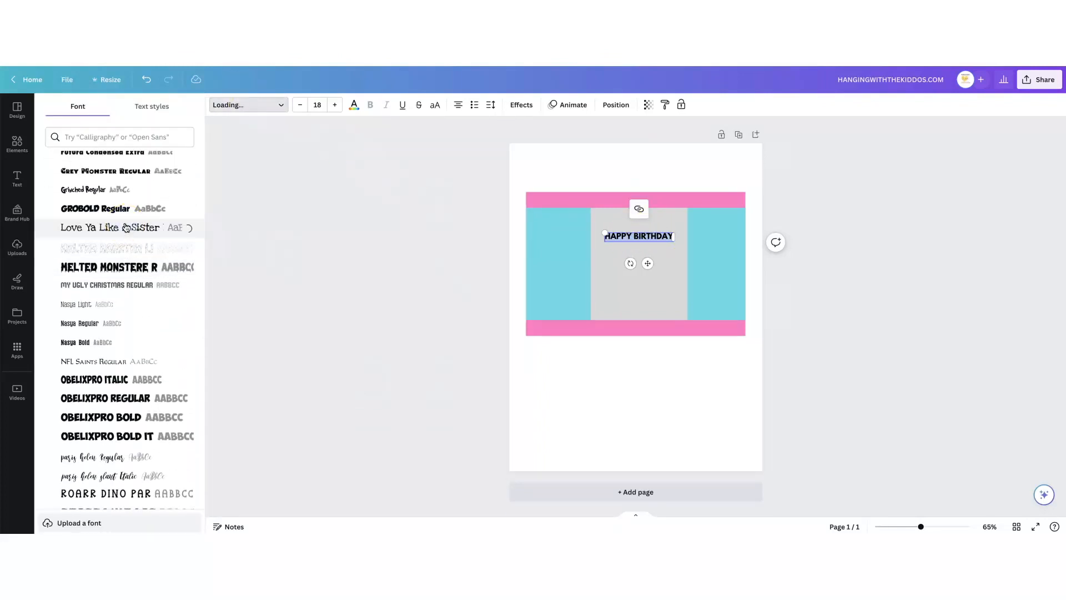
{"action": "left_click", "coordinate": [353, 105]}
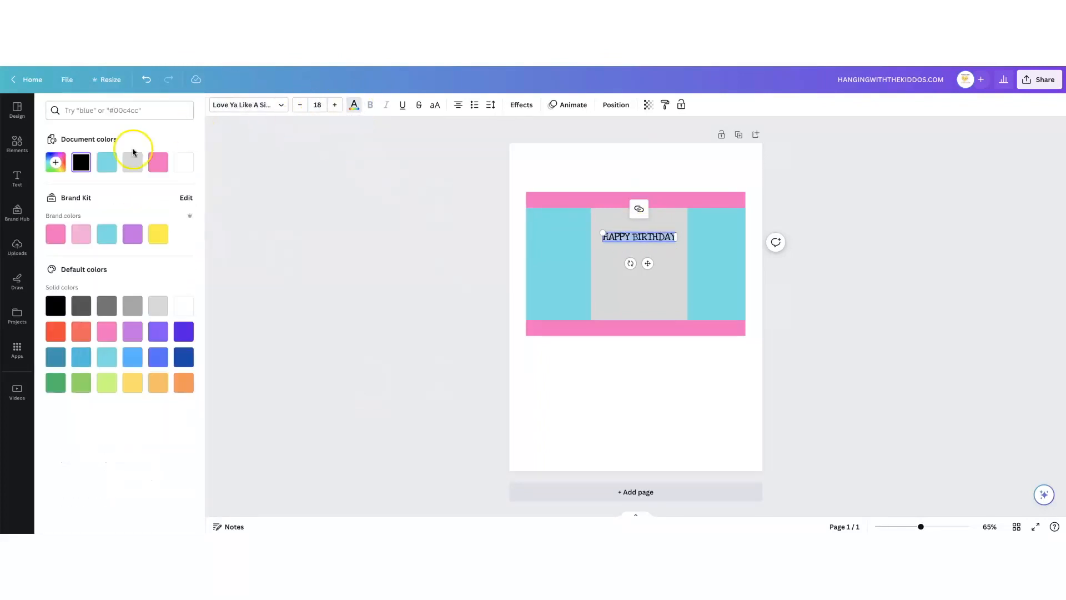
{"action": "left_click", "coordinate": [158, 162]}
Increase the font size of the "HAPPY BIRTHDAY" text by three increments.
{"action": "left_click", "coordinate": [335, 105]}
{"action": "left_click", "coordinate": [335, 105]}
{"action": "left_click", "coordinate": [335, 104]}
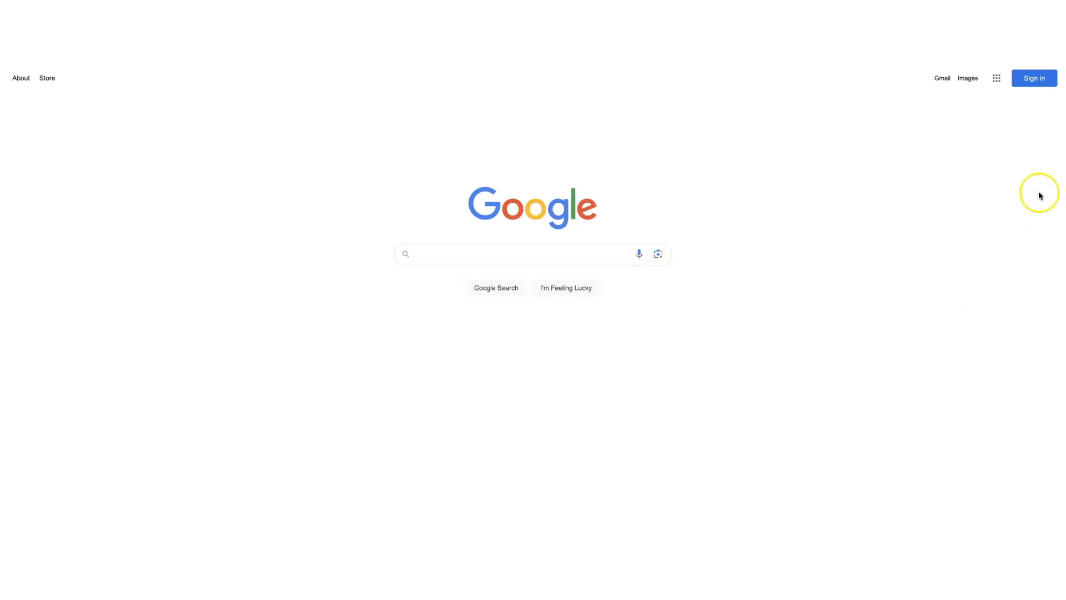
On Google Images, search for "WELCHS FRUIT SNACKS LOGO PNG" and copy the stacked Welch's Fruit Snacks logo from Logopedia.
{"action": "left_click", "coordinate": [967, 78]}
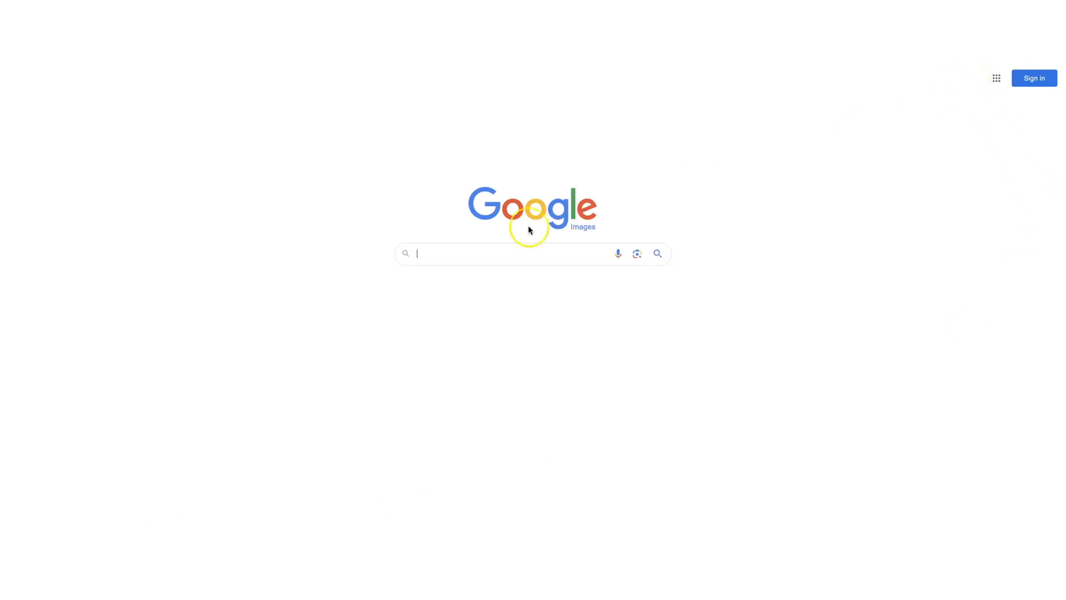
{"action": "type", "text": "WE"}
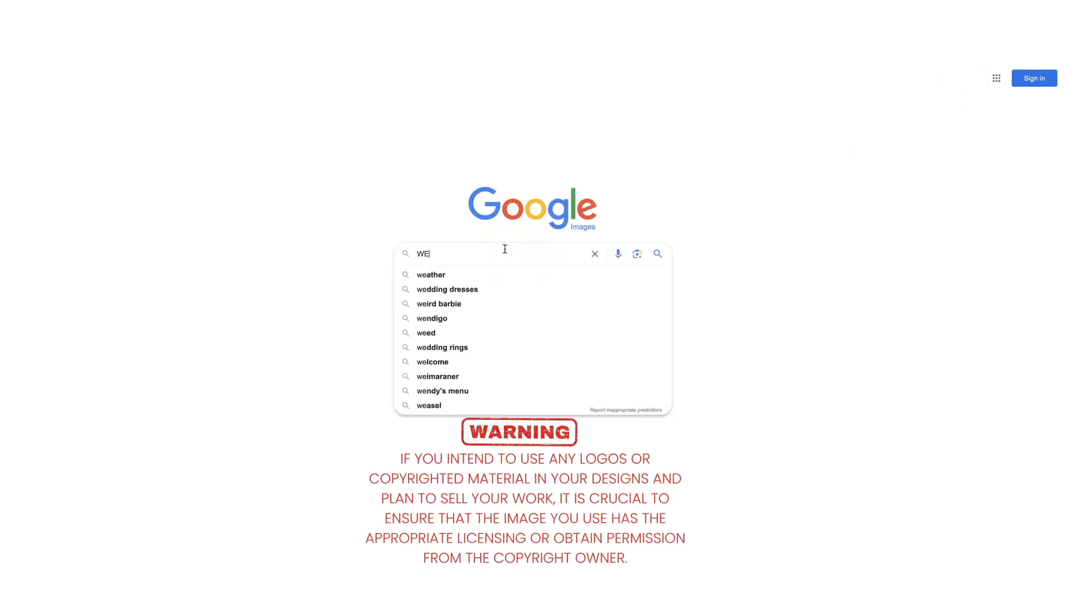
{"action": "type", "text": "LCHS"}
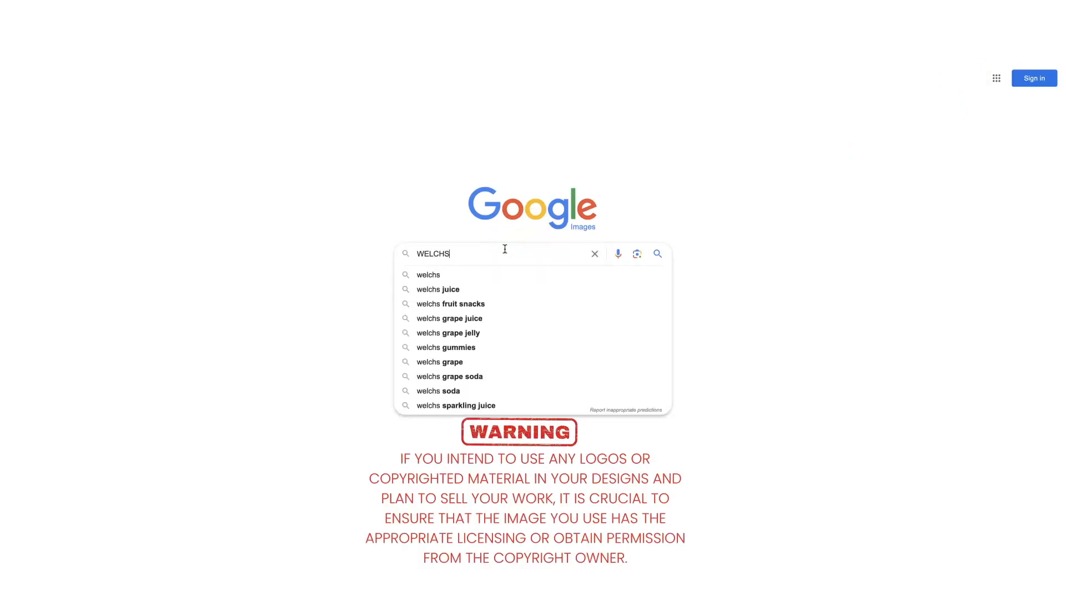
{"action": "type", "text": " FRUIT"}
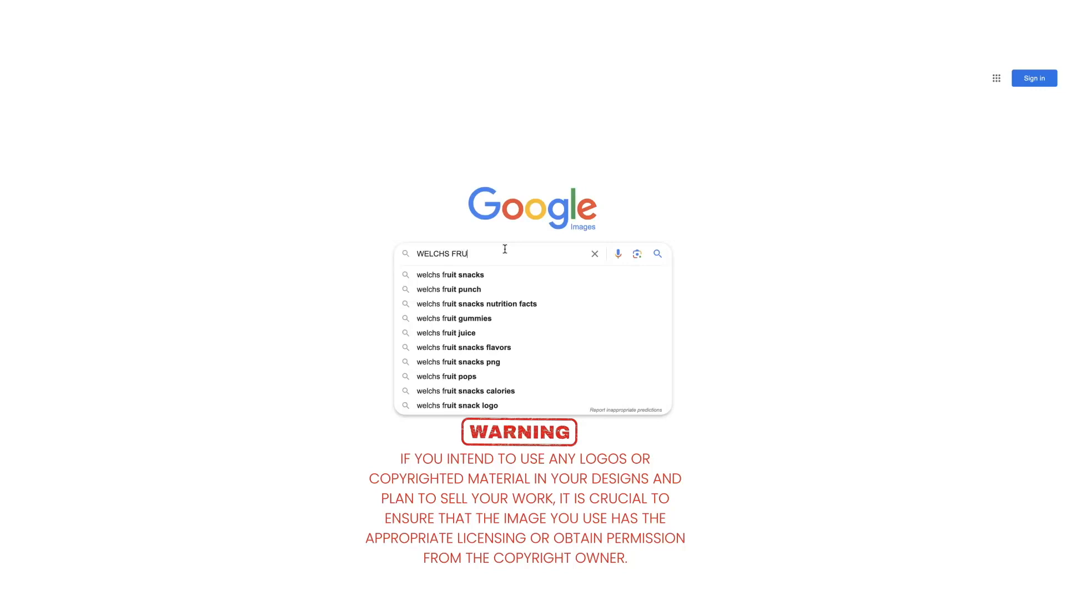
{"action": "type", "text": " SNACKS LOGO PNG"}
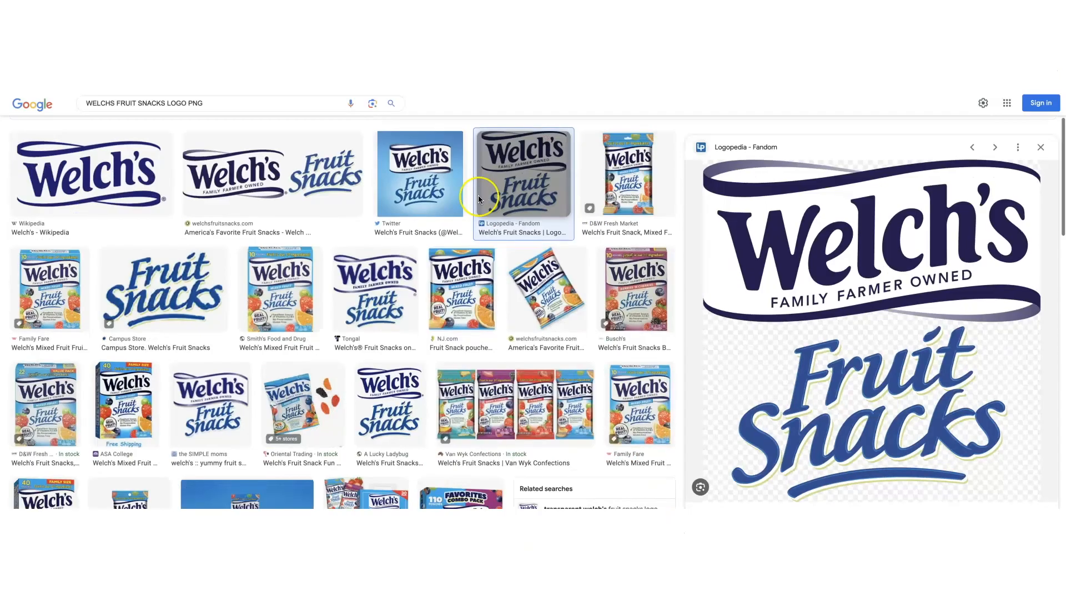
{"action": "right_click", "coordinate": [830, 376]}
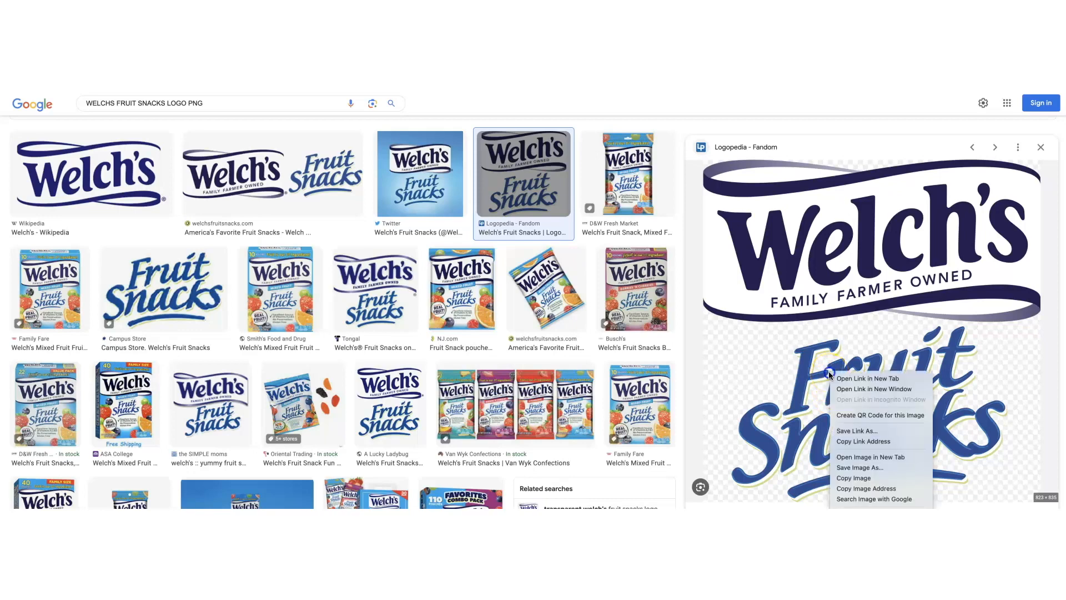
{"action": "left_click", "coordinate": [853, 478]}
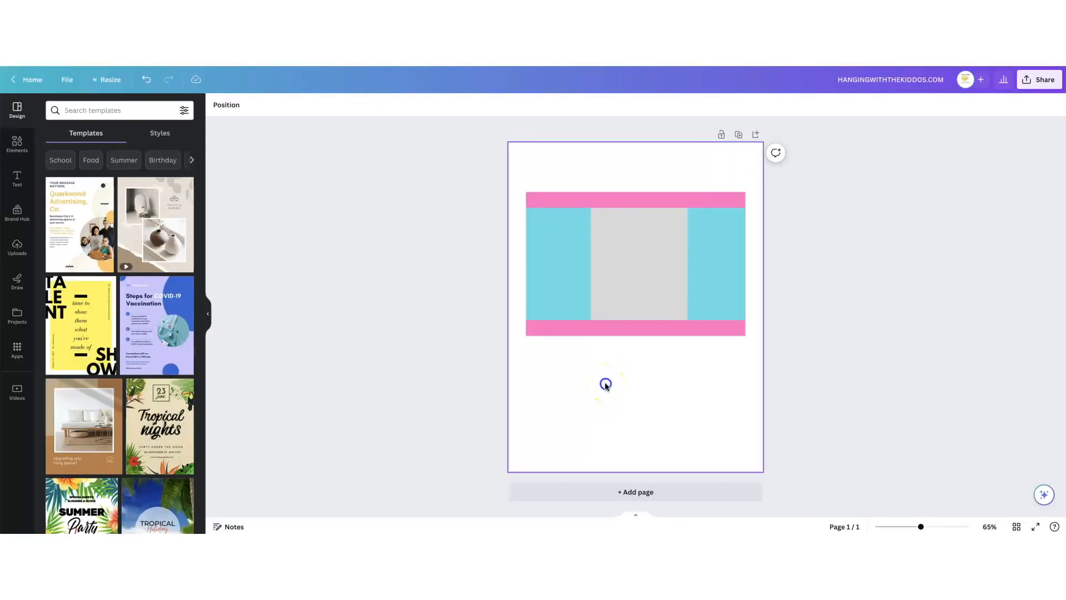
Back in Canva, paste the copied logo into the page and resize it to fit centered on the gray panel.
{"action": "right_click", "coordinate": [605, 384]}
{"action": "left_click", "coordinate": [638, 434]}
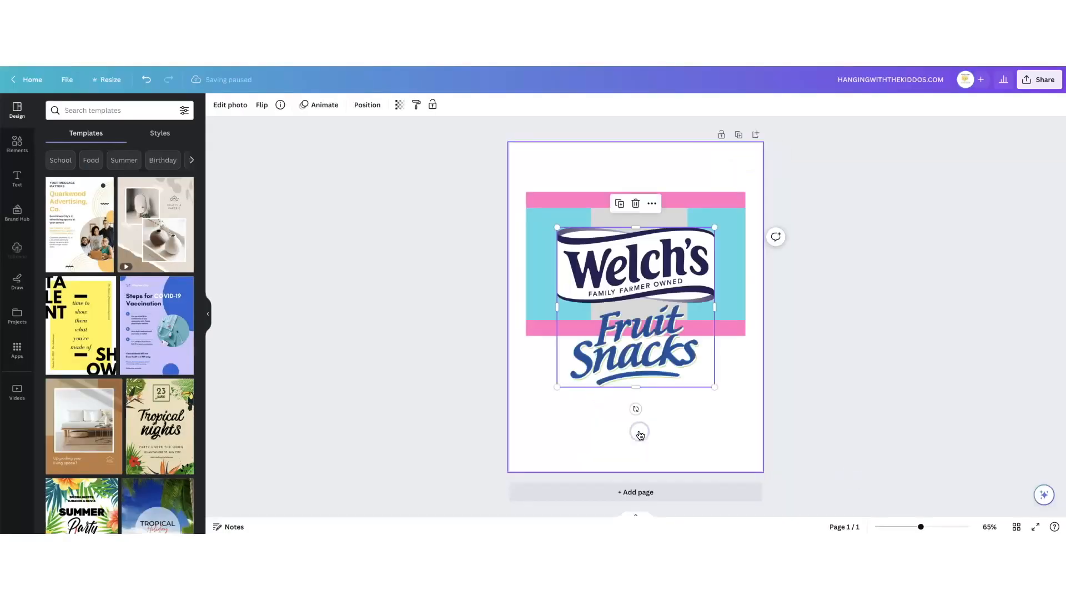
{"action": "left_click_drag", "start_coordinate": [625, 254], "coordinate": [626, 334]}
{"action": "left_click_drag", "start_coordinate": [717, 305], "coordinate": [673, 353]}
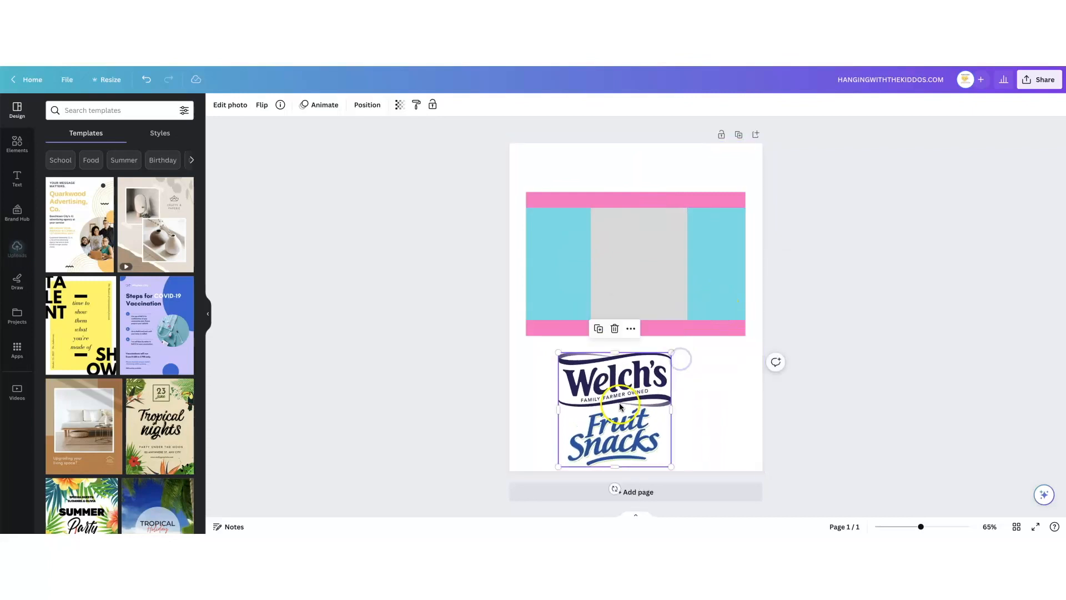
{"action": "left_click_drag", "start_coordinate": [620, 407], "coordinate": [661, 251]}
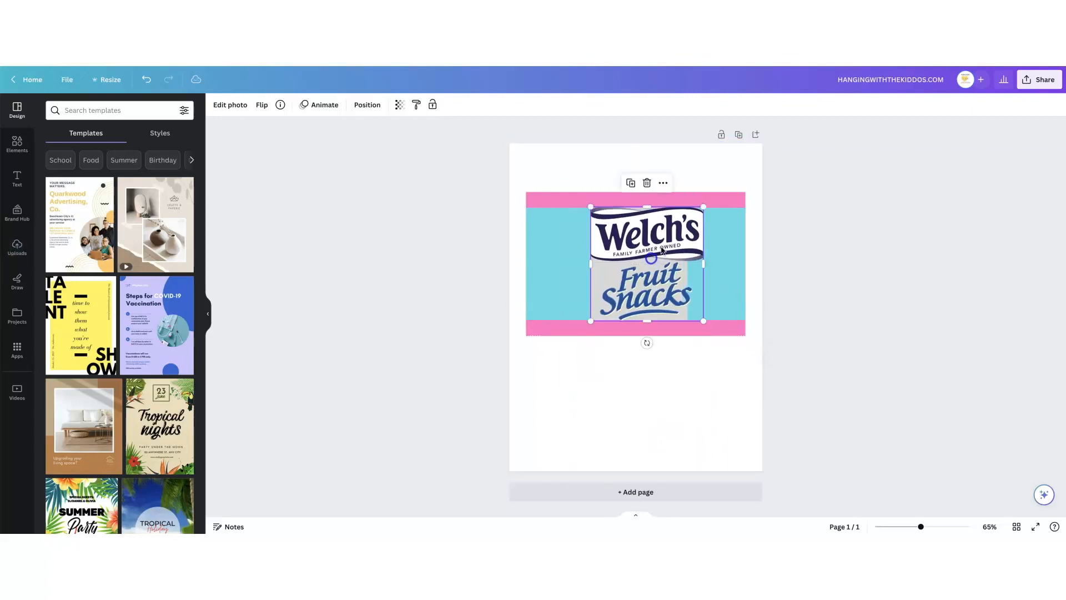
{"action": "left_click_drag", "start_coordinate": [703, 207], "coordinate": [653, 245]}
{"action": "left_click", "coordinate": [489, 352]}
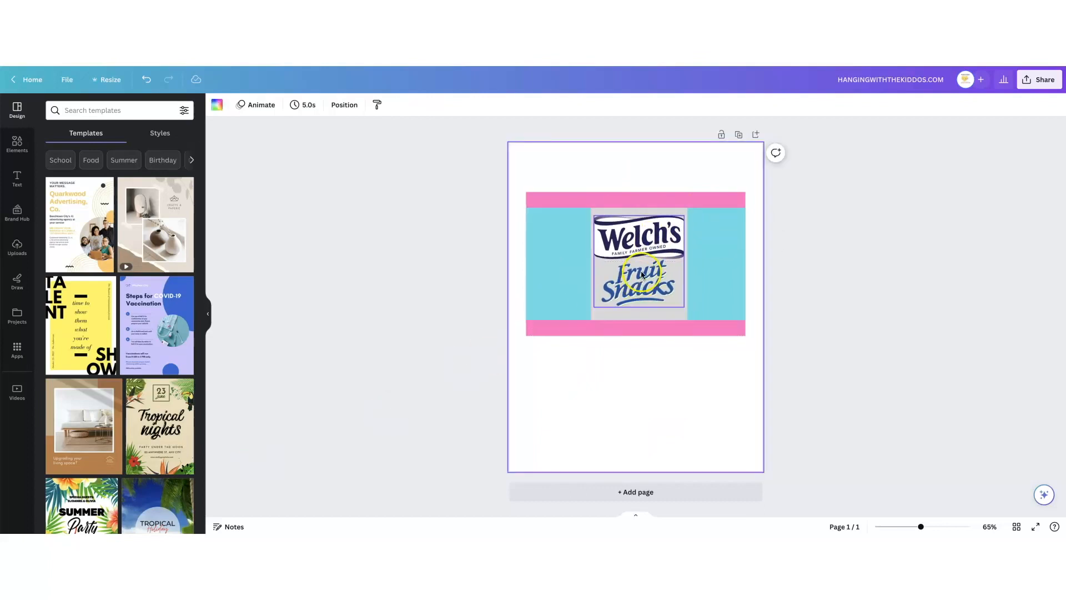
Erase the "Welch's" and "Family Farmer Owned" lettering from the logo's white ribbon with Magic Eraser.
{"action": "left_click", "coordinate": [635, 255]}
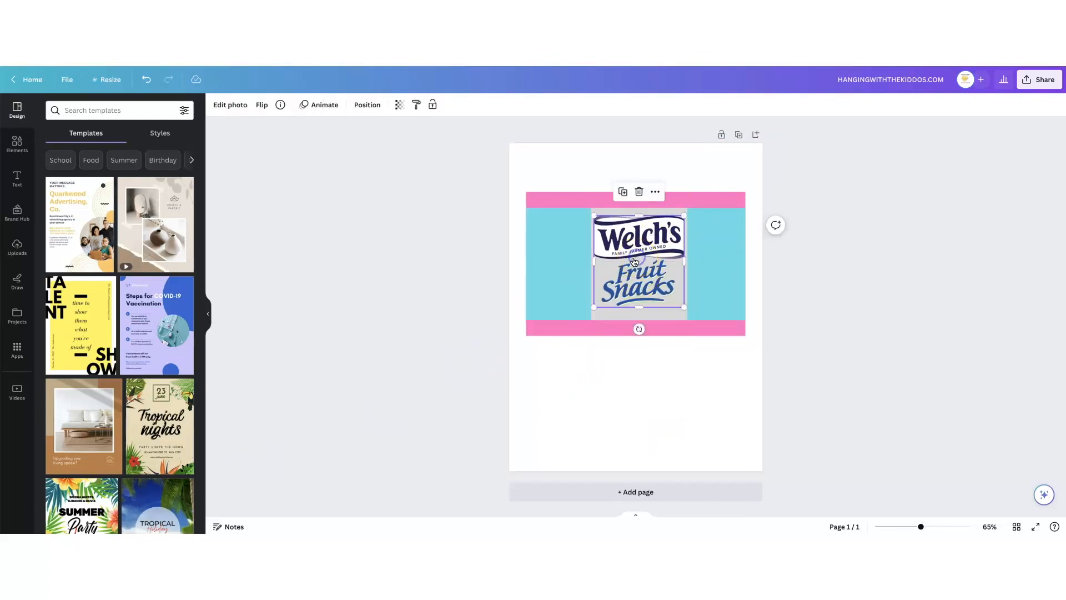
{"action": "left_click", "coordinate": [228, 107]}
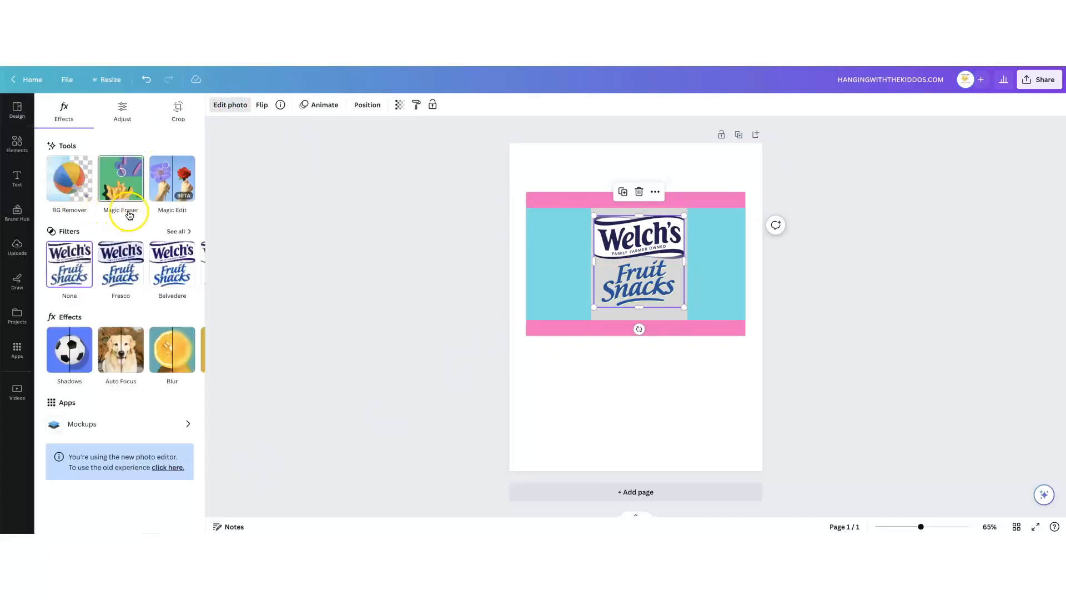
{"action": "left_click", "coordinate": [122, 175]}
{"action": "mouse_move", "coordinate": [467, 189]}
{"action": "left_mouse_down"}
{"action": "mouse_move", "coordinate": [492, 196]}
{"action": "mouse_move", "coordinate": [531, 259]}
{"action": "mouse_move", "coordinate": [613, 268]}
{"action": "mouse_move", "coordinate": [689, 254]}
{"action": "mouse_move", "coordinate": [791, 189]}
{"action": "mouse_move", "coordinate": [634, 174]}
{"action": "mouse_move", "coordinate": [671, 204]}
{"action": "mouse_move", "coordinate": [551, 231]}
{"action": "mouse_move", "coordinate": [757, 212]}
{"action": "mouse_move", "coordinate": [483, 242]}
{"action": "mouse_move", "coordinate": [526, 243]}
{"action": "left_mouse_up"}
{"action": "mouse_move", "coordinate": [694, 166]}
{"action": "left_mouse_down"}
{"action": "mouse_move", "coordinate": [633, 189]}
{"action": "mouse_move", "coordinate": [543, 269]}
{"action": "mouse_move", "coordinate": [516, 261]}
{"action": "left_mouse_up"}
{"action": "left_click", "coordinate": [47, 104]}
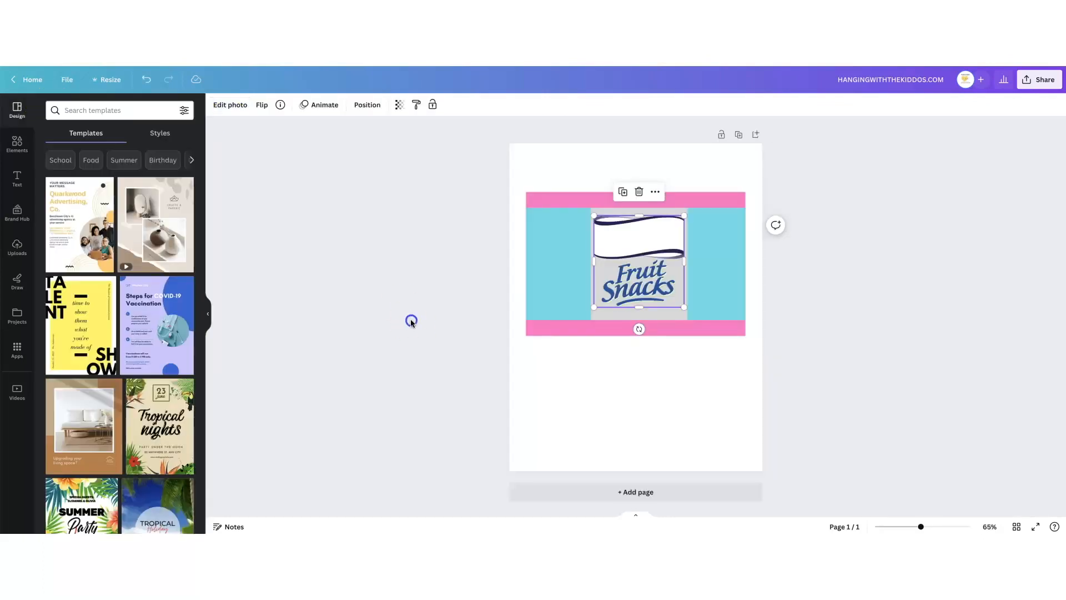
Add a subheading text box and fit it onto the logo's blank white ribbon.
{"action": "left_click", "coordinate": [18, 185]}
{"action": "left_click", "coordinate": [91, 213]}
{"action": "left_click_drag", "start_coordinate": [637, 305], "coordinate": [639, 236]}
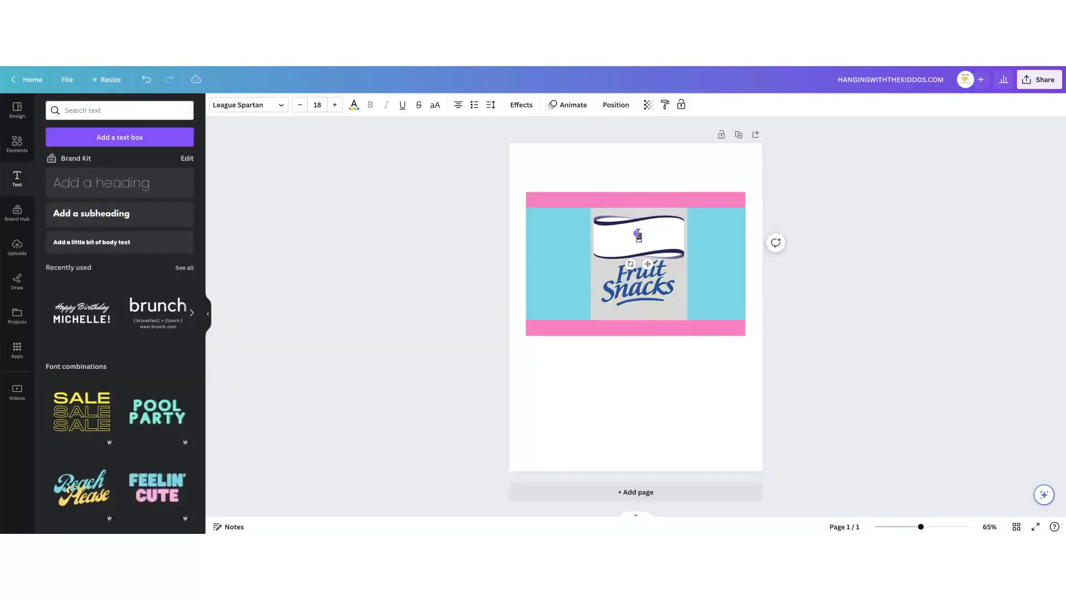
{"action": "left_click_drag", "start_coordinate": [621, 233], "coordinate": [594, 227]}
{"action": "left_click_drag", "start_coordinate": [623, 235], "coordinate": [637, 236]}
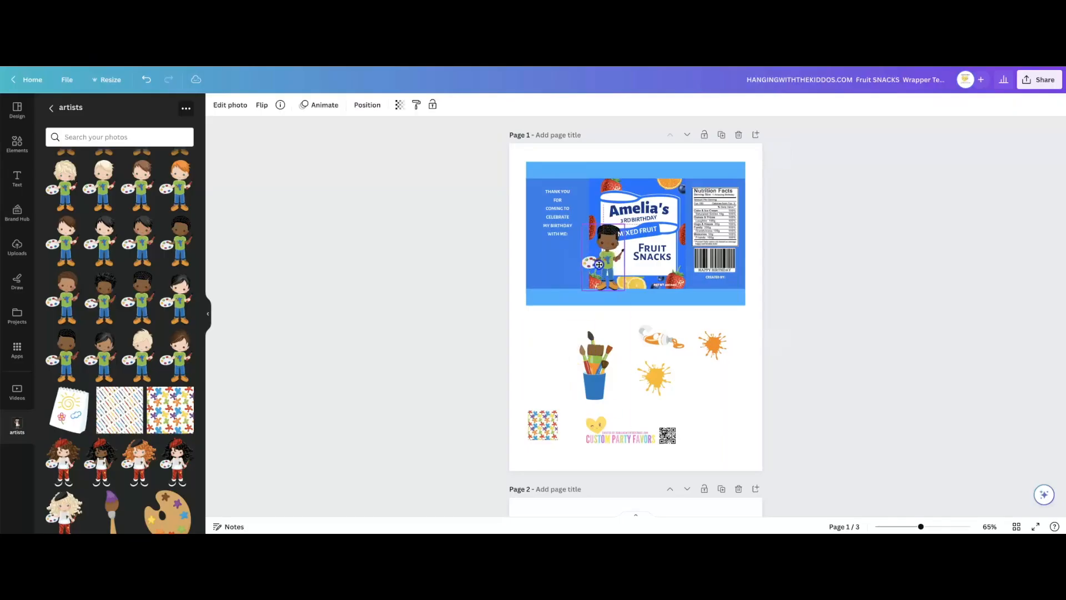
Place the artist boy on the label's front panel beside "Fruit Snacks" and recolor the banner accents green.
{"action": "left_click_drag", "start_coordinate": [179, 240], "coordinate": [605, 250]}
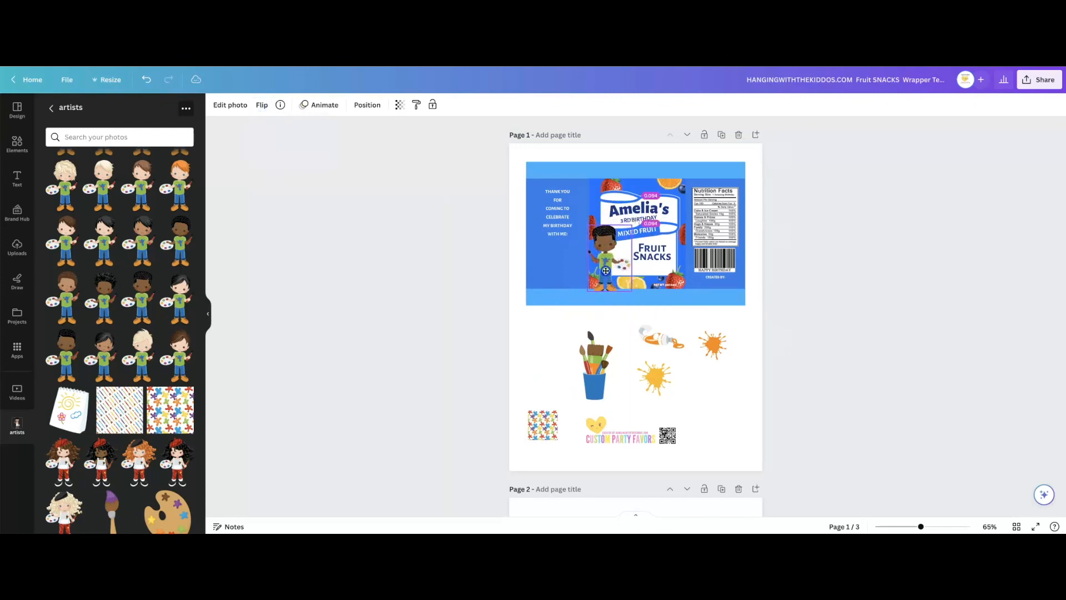
{"action": "left_click", "coordinate": [217, 104]}
{"action": "left_click", "coordinate": [133, 188]}
Replace the child's name on the front of the label and color the name text green.
{"action": "type", "text": "ustin's"}
{"action": "left_click", "coordinate": [355, 236]}
{"action": "left_click", "coordinate": [638, 204]}
{"action": "left_click", "coordinate": [353, 105]}
{"action": "left_click", "coordinate": [131, 187]}
{"action": "left_click", "coordinate": [638, 204]}
Change the age in the birthday line below the name to "8TH" and color the line blue.
{"action": "scroll", "coordinate": [636, 217], "scroll_direction": "down", "scroll_amount": 1}
{"action": "left_click", "coordinate": [636, 218]}
{"action": "type", "text": "8TH"}
{"action": "left_click", "coordinate": [354, 105]}
{"action": "left_click", "coordinate": [81, 187]}
Color the "FRUIT SNACKS" text on the front panel green.
{"action": "left_click", "coordinate": [652, 247]}
{"action": "left_click", "coordinate": [353, 105]}
{"action": "left_click", "coordinate": [131, 187]}
Apply a text effect to the small net weight text at the bottom of the label's front panel.
{"action": "left_click", "coordinate": [661, 280]}
{"action": "left_click", "coordinate": [521, 105]}
{"action": "left_click", "coordinate": [184, 188]}
{"action": "left_click", "coordinate": [369, 357]}
Recolor the label's side panels behind the thank-you message and nutrition facts green.
{"action": "left_click", "coordinate": [557, 260]}
{"action": "left_click", "coordinate": [217, 105]}
{"action": "left_click", "coordinate": [107, 188]}
{"action": "left_click", "coordinate": [184, 163]}
{"action": "left_click", "coordinate": [521, 316]}
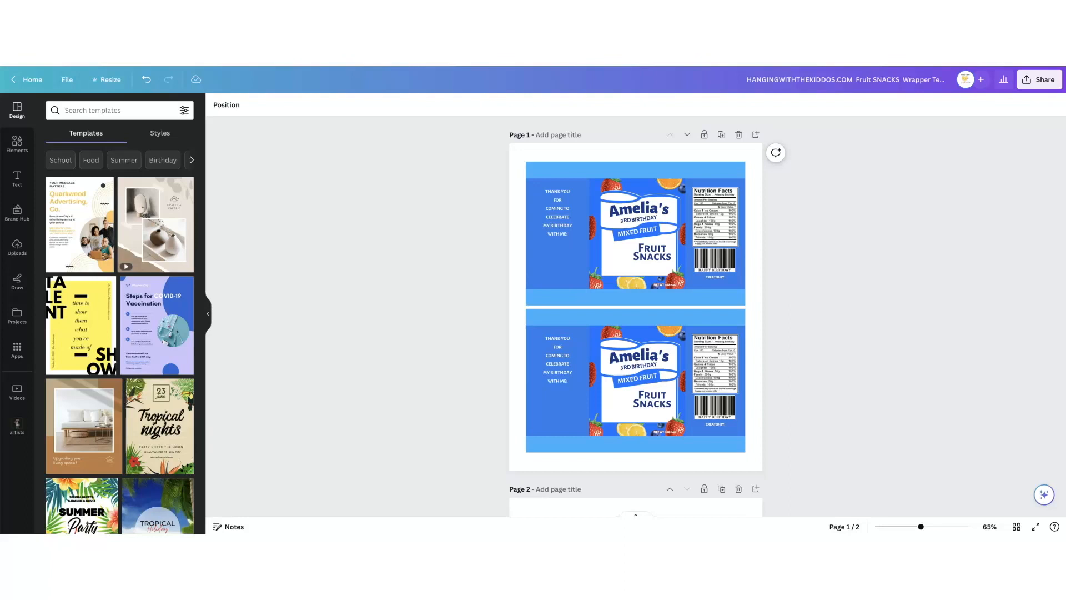
Open the artists image folder and delete the lower copy of the fruit snacks label on page 1.
{"action": "left_click", "coordinate": [16, 426]}
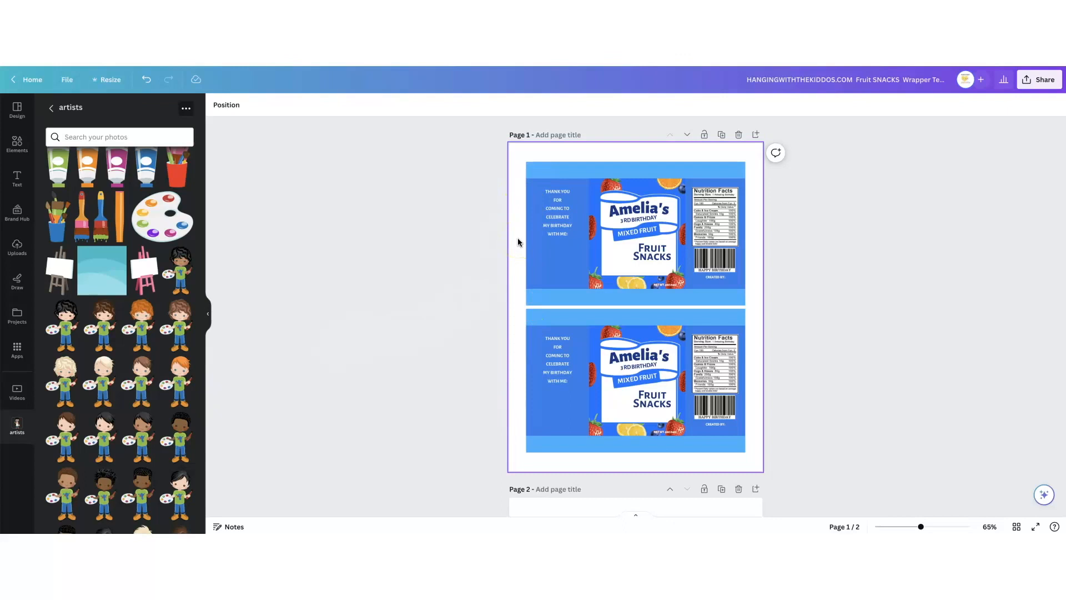
{"action": "left_click", "coordinate": [797, 376]}
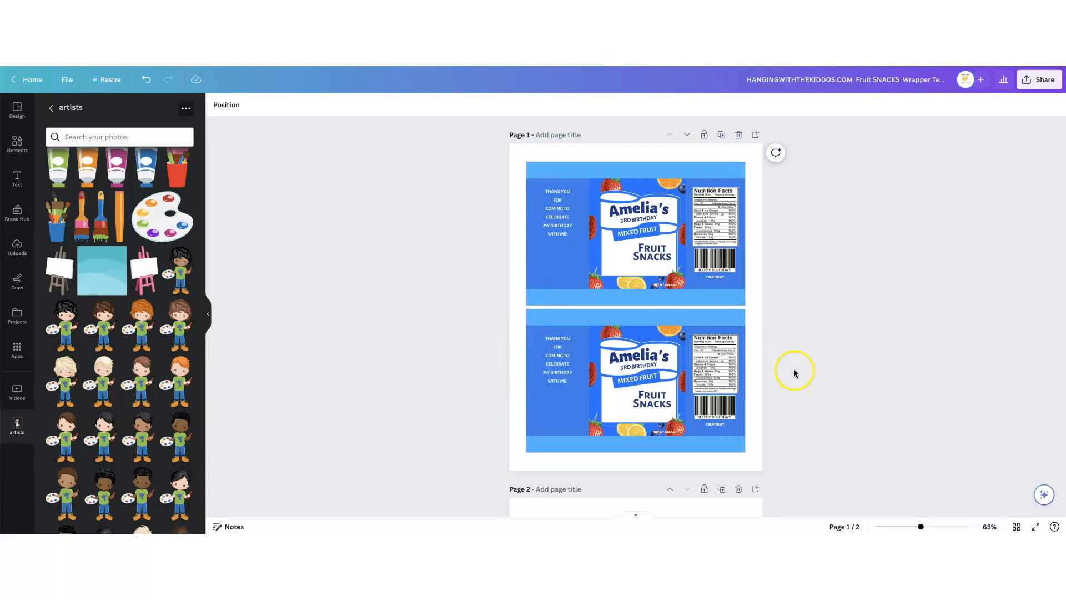
{"action": "left_click_drag", "start_coordinate": [774, 321], "coordinate": [509, 455]}
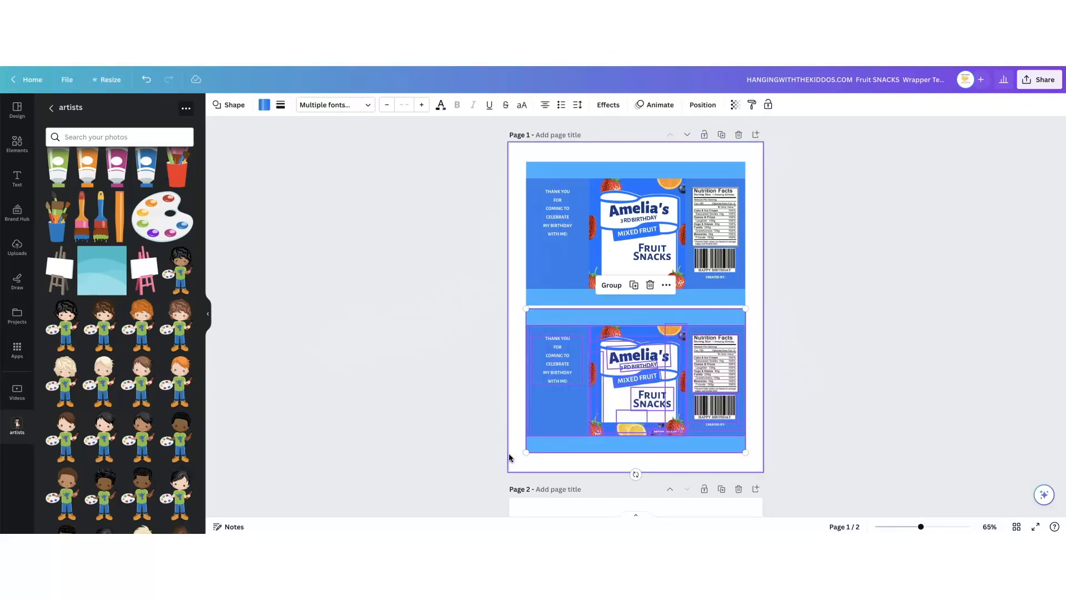
{"action": "key", "text": "Delete"}
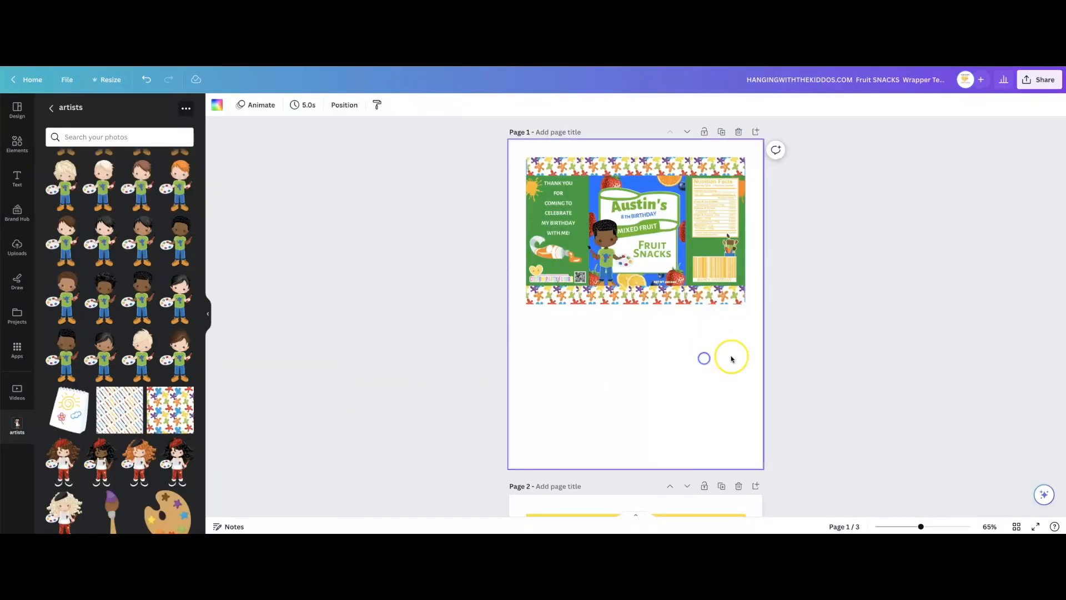
Group all elements of the finished artist-themed label and place a duplicate directly below it on page 1.
{"action": "left_click_drag", "start_coordinate": [731, 357], "coordinate": [795, 341]}
{"action": "left_click", "coordinate": [511, 151]}
{"action": "left_click", "coordinate": [535, 165]}
{"action": "left_click", "coordinate": [613, 136]}
{"action": "left_click", "coordinate": [638, 138]}
{"action": "left_click_drag", "start_coordinate": [671, 220], "coordinate": [664, 367]}
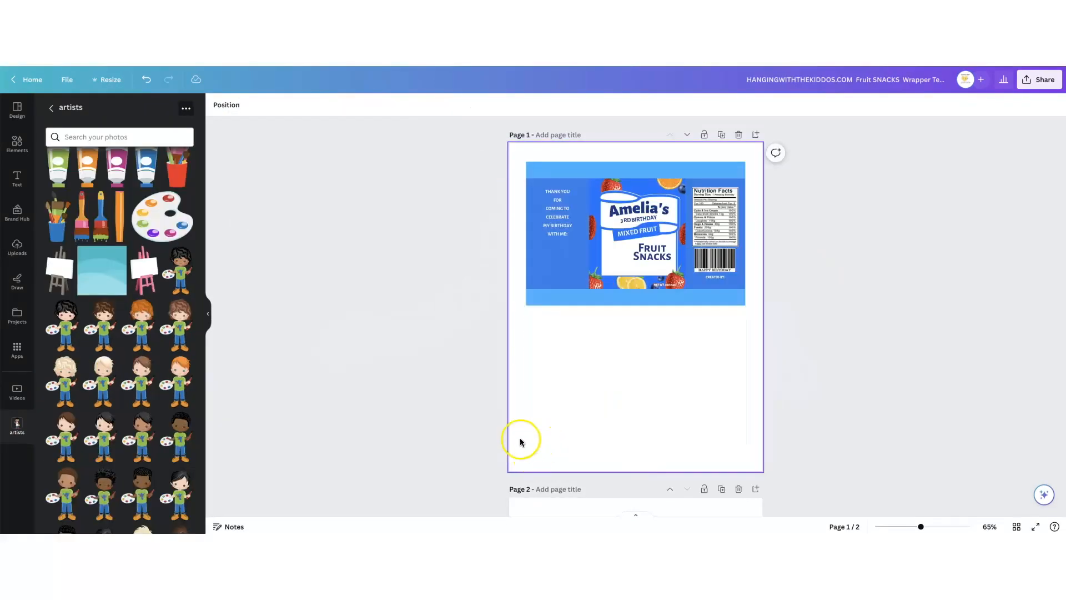
Add the artist boy with the palette and the blue cup of brushes, scaled down side by side below the label.
{"action": "left_click", "coordinate": [143, 488]}
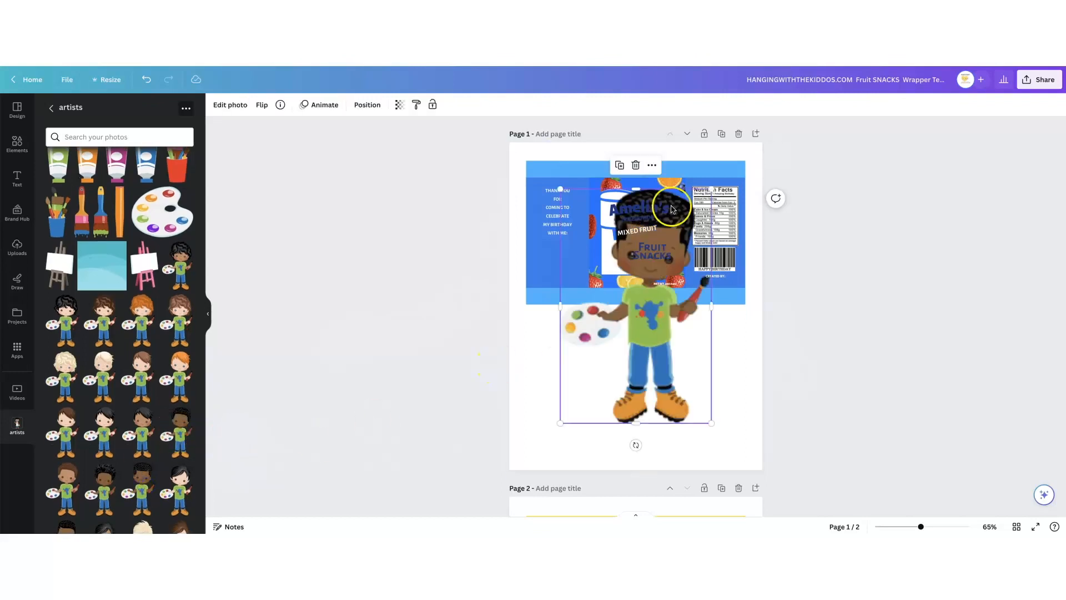
{"action": "left_click_drag", "start_coordinate": [710, 189], "coordinate": [548, 353]}
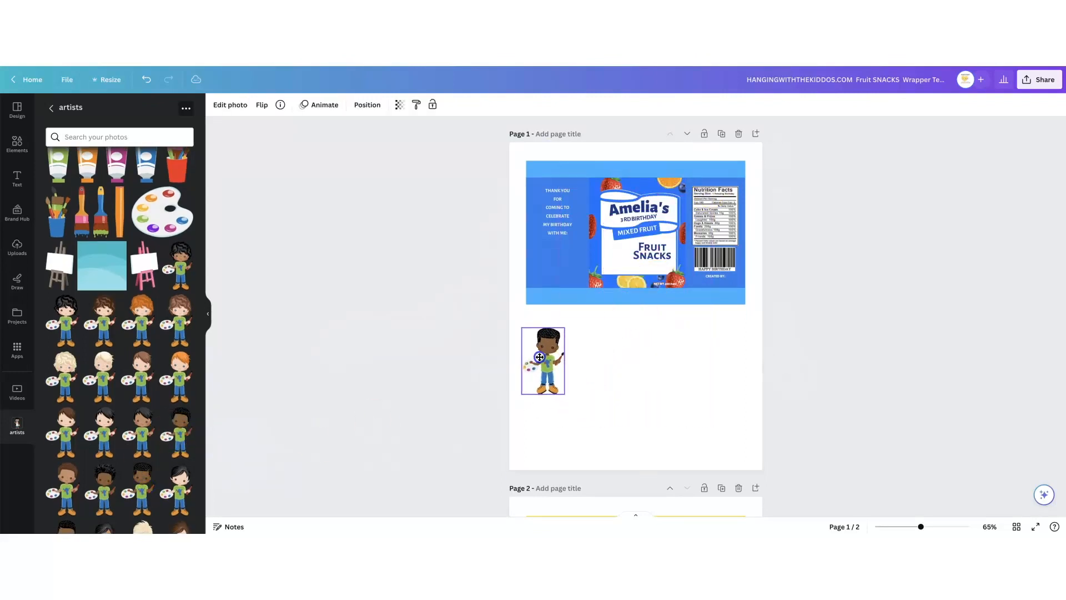
{"action": "left_click", "coordinate": [56, 217]}
{"action": "mouse_move", "coordinate": [694, 161]}
{"action": "left_mouse_down"}
{"action": "mouse_move", "coordinate": [613, 353]}
{"action": "mouse_move", "coordinate": [595, 362]}
{"action": "left_mouse_up"}
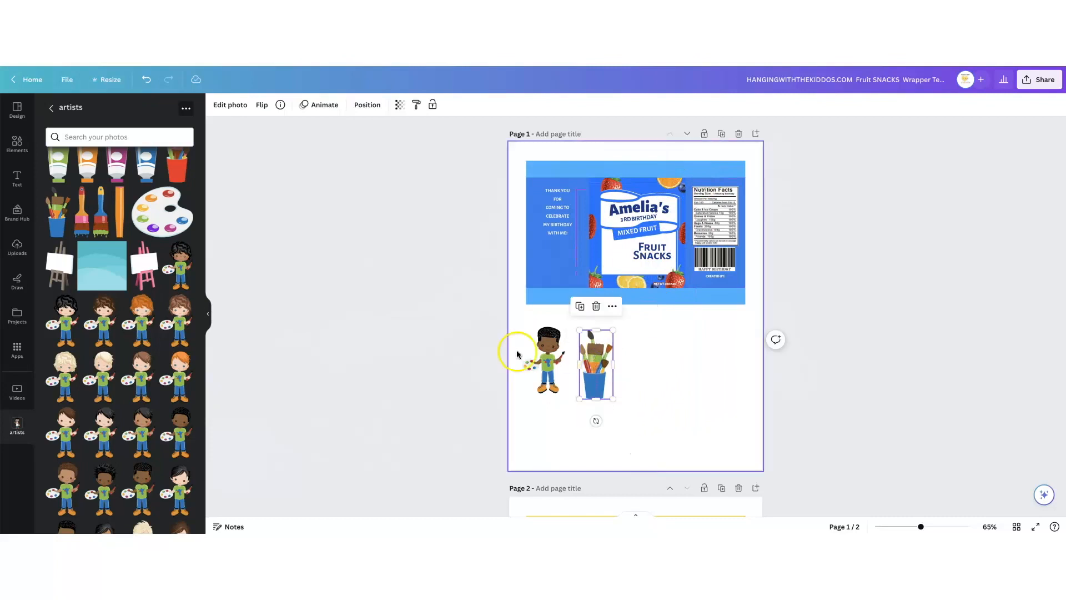
Add the orange paint tube from the artists folder, scaled down beside the cup of brushes.
{"action": "scroll", "coordinate": [116, 334], "scroll_direction": "up", "scroll_amount": 10}
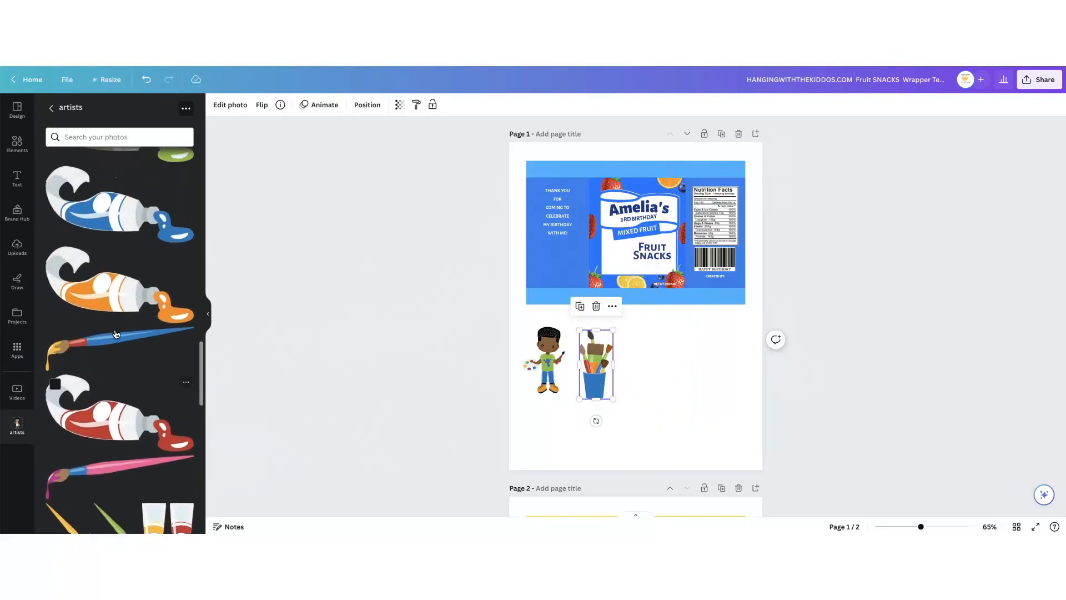
{"action": "left_click", "coordinate": [117, 301]}
{"action": "mouse_move", "coordinate": [726, 259]}
{"action": "left_mouse_down"}
{"action": "mouse_move", "coordinate": [591, 329]}
{"action": "mouse_move", "coordinate": [654, 337]}
{"action": "left_mouse_up"}
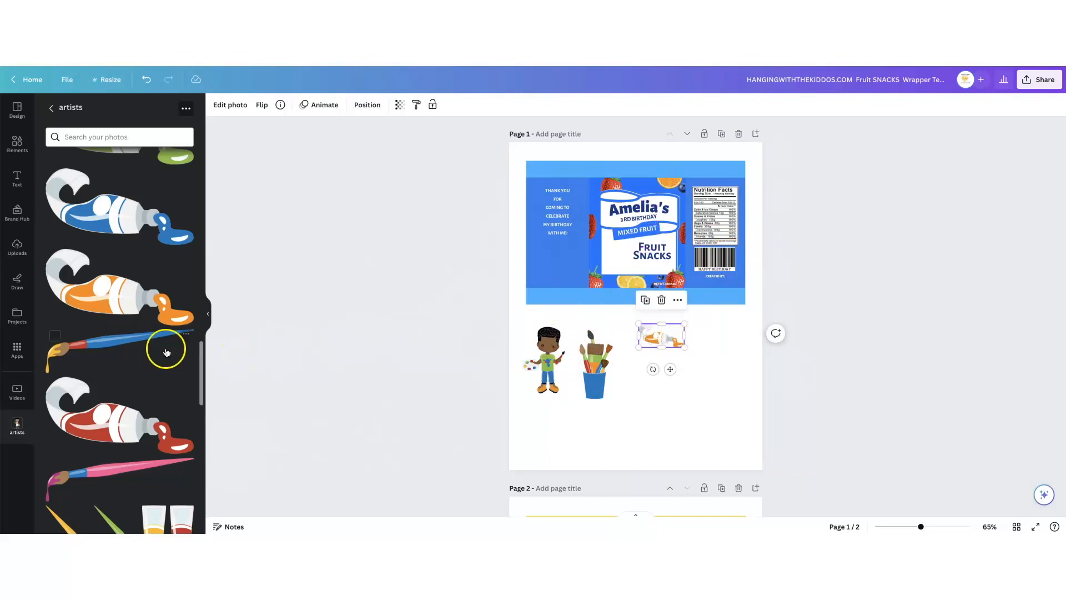
Add the yellow and orange paint splatters, scaled down below and beside the orange paint tube.
{"action": "scroll", "coordinate": [144, 354], "scroll_direction": "up", "scroll_amount": 10}
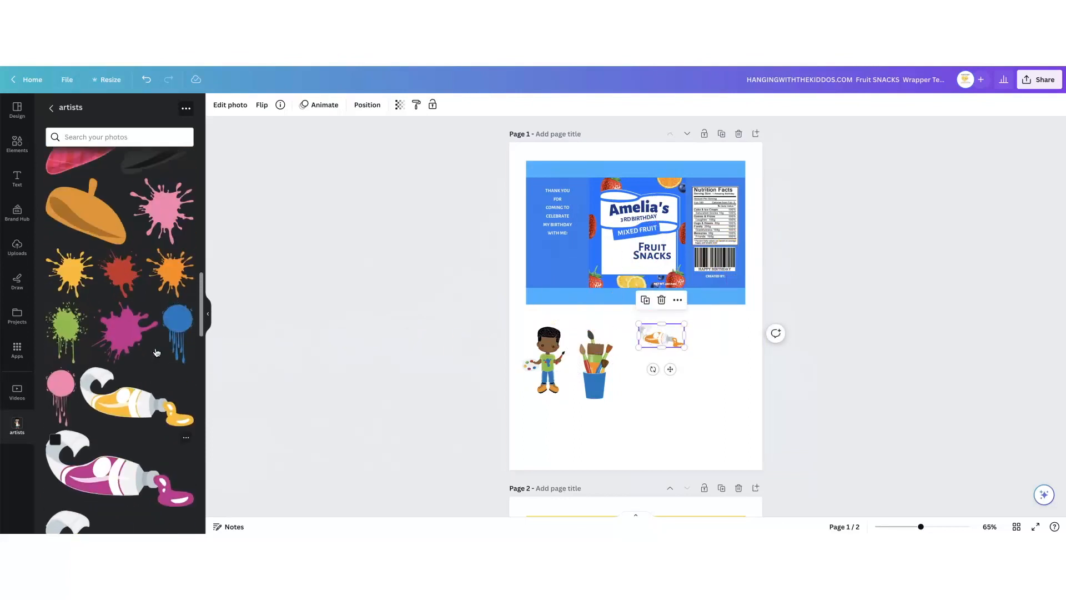
{"action": "left_click", "coordinate": [71, 317]}
{"action": "mouse_move", "coordinate": [725, 213]}
{"action": "left_mouse_down"}
{"action": "mouse_move", "coordinate": [581, 365]}
{"action": "mouse_move", "coordinate": [680, 397]}
{"action": "mouse_move", "coordinate": [656, 380]}
{"action": "left_mouse_up"}
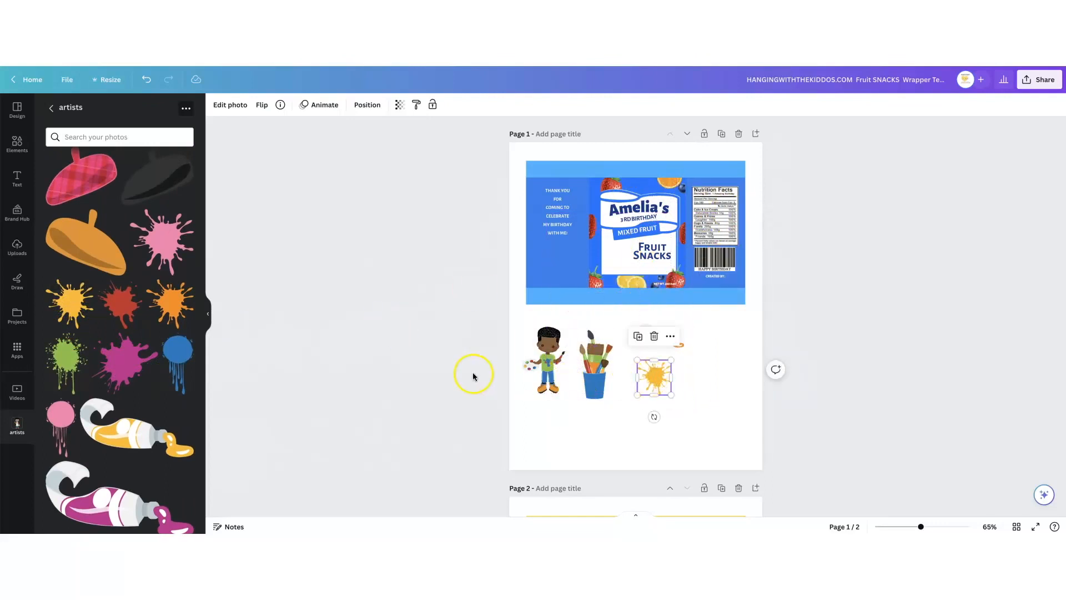
{"action": "left_click", "coordinate": [174, 307]}
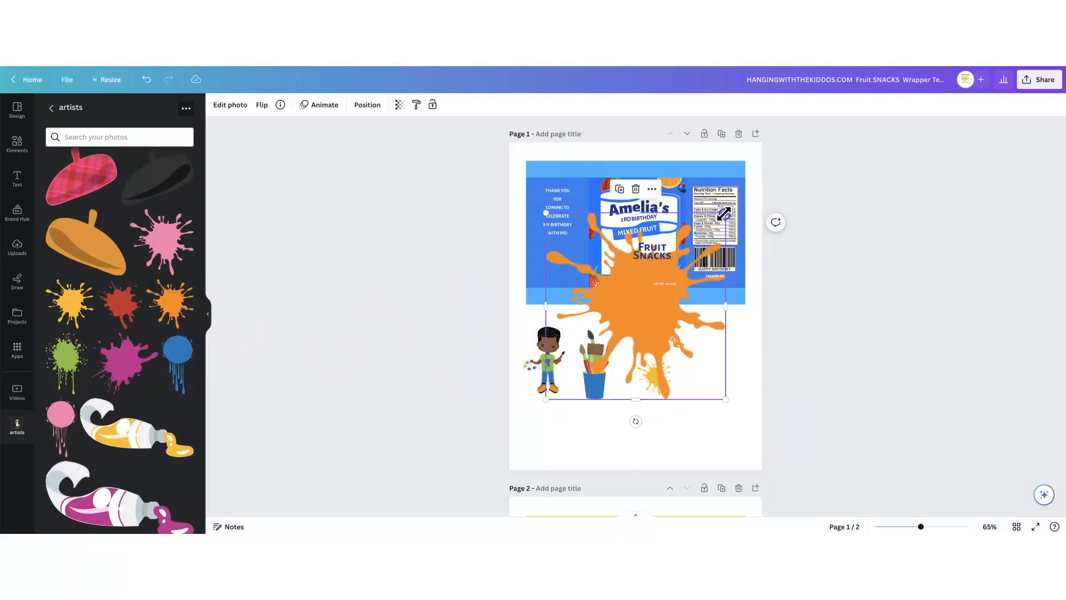
{"action": "left_click_drag", "start_coordinate": [723, 213], "coordinate": [702, 347]}
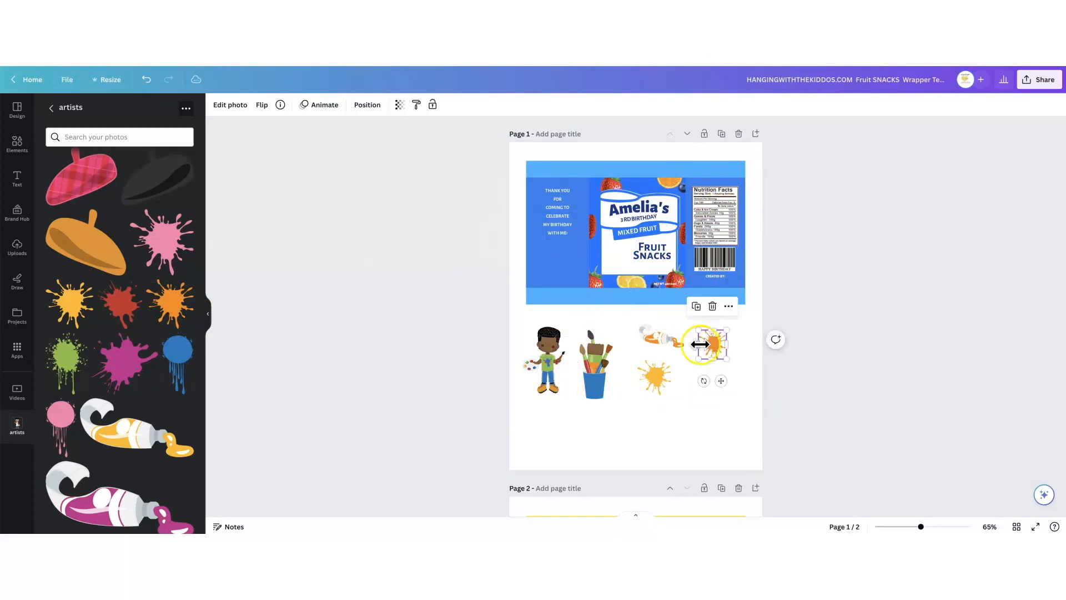
Add the multicolored paint-splatter pattern from the artists folder as a small square below the artist boy.
{"action": "scroll", "coordinate": [161, 368], "scroll_direction": "up", "scroll_amount": 5}
{"action": "scroll", "coordinate": [160, 368], "scroll_direction": "down", "scroll_amount": 10}
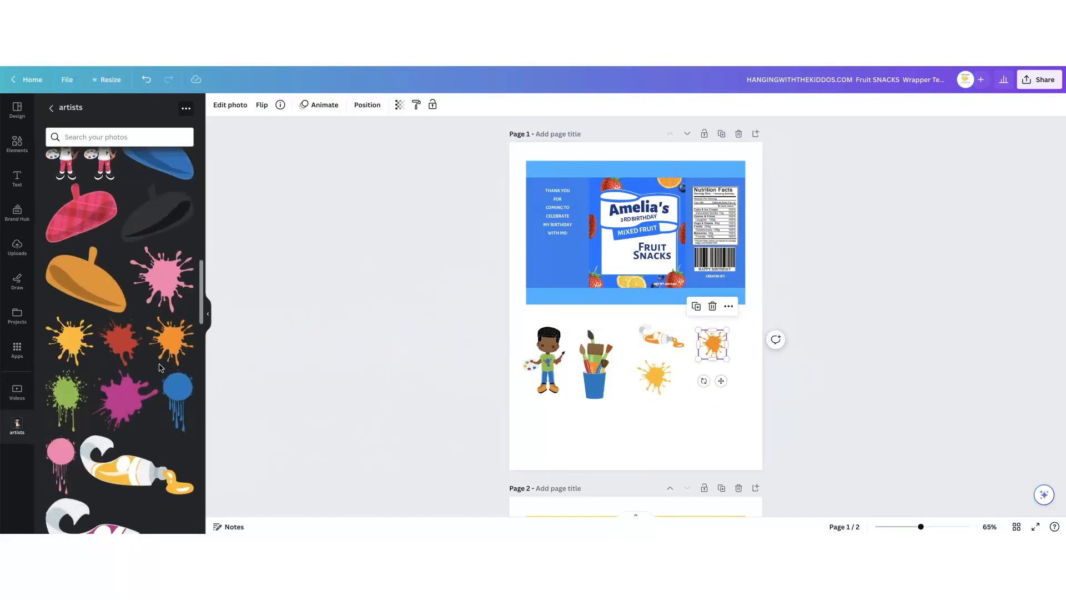
{"action": "scroll", "coordinate": [160, 368], "scroll_direction": "down", "scroll_amount": 10}
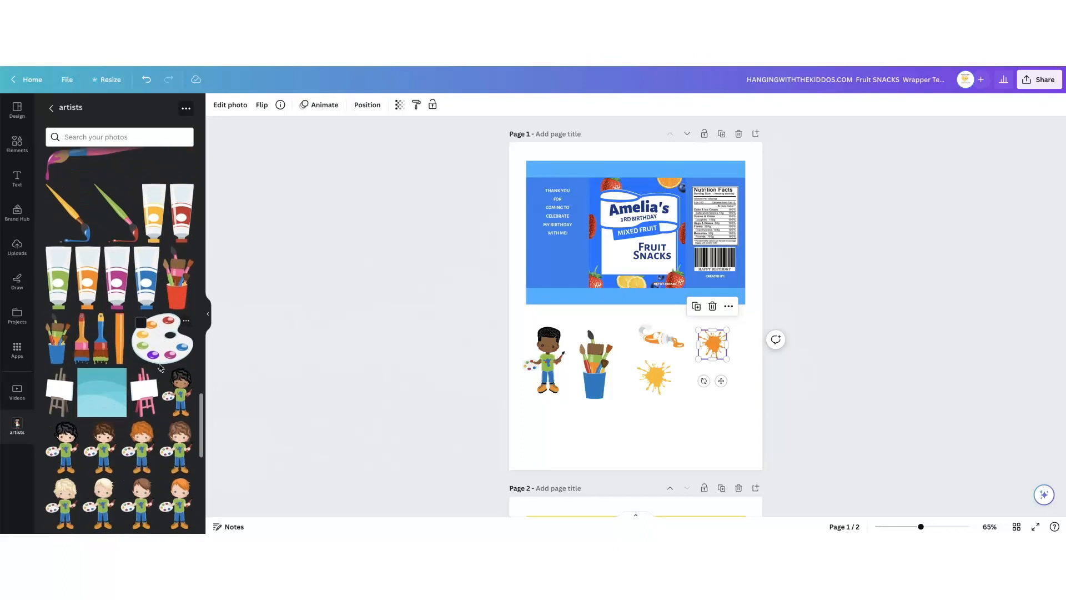
{"action": "scroll", "coordinate": [160, 368], "scroll_direction": "down", "scroll_amount": 8}
{"action": "left_click", "coordinate": [176, 422]}
{"action": "left_click_drag", "start_coordinate": [177, 422], "coordinate": [544, 427]}
{"action": "left_click", "coordinate": [609, 426]}
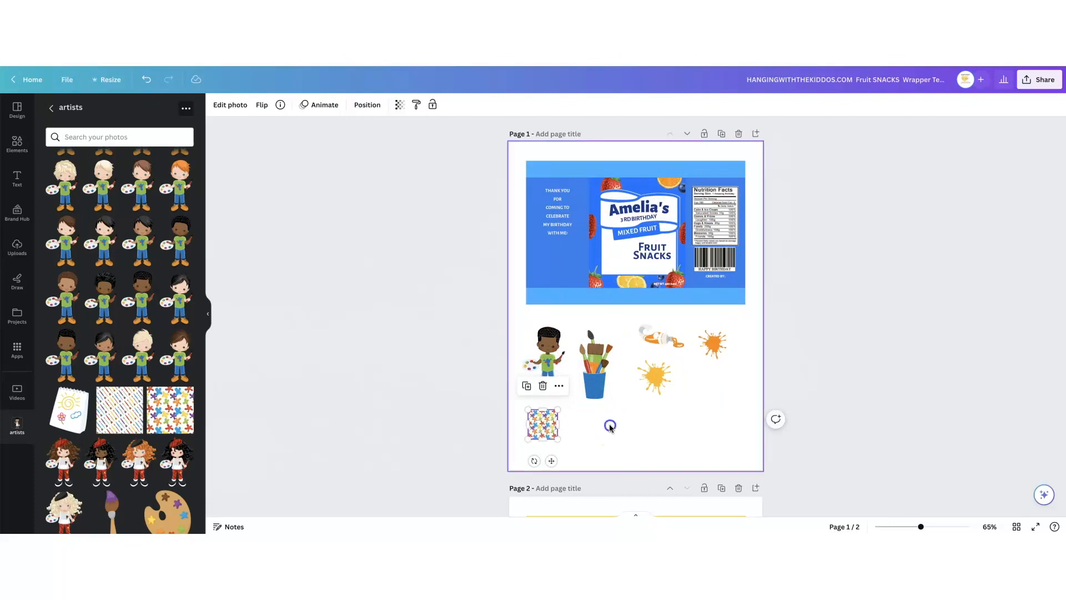
Paste the Custom Party Favors logo with its QR code, scaled down beside the small paint-splatter pattern.
{"action": "key", "text": "super+v"}
{"action": "left_click_drag", "start_coordinate": [547, 461], "coordinate": [613, 420]}
{"action": "left_click_drag", "start_coordinate": [649, 429], "coordinate": [675, 443]}
{"action": "left_click", "coordinate": [452, 407]}
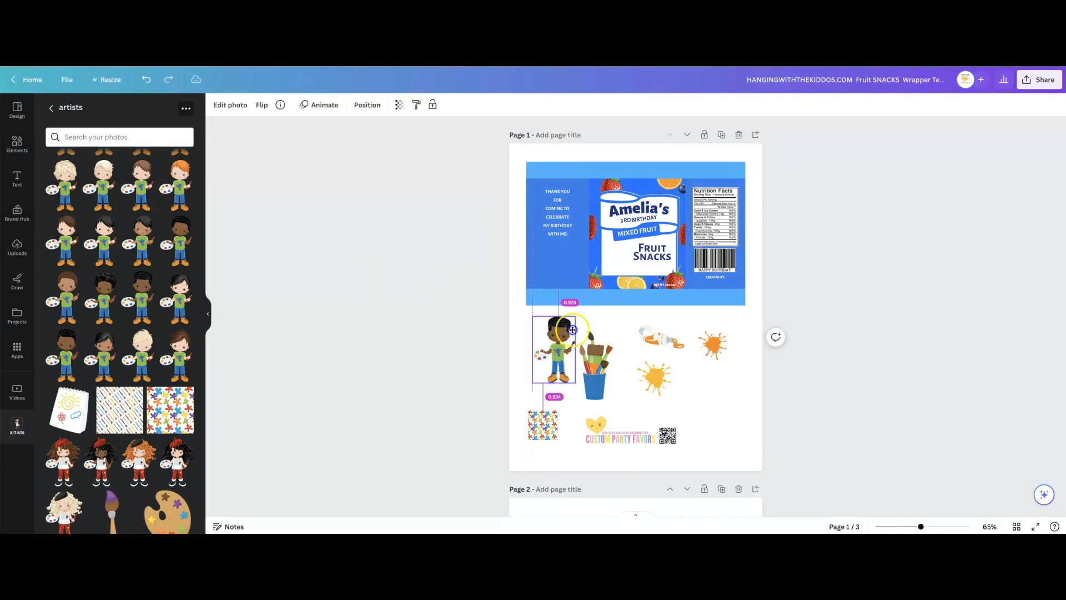
Place the artist boy on the label's front at its lower left, flipped horizontally and resized to fit beside the title.
{"action": "left_click_drag", "start_coordinate": [547, 361], "coordinate": [599, 265]}
{"action": "left_click", "coordinate": [261, 105]}
{"action": "left_click", "coordinate": [289, 130]}
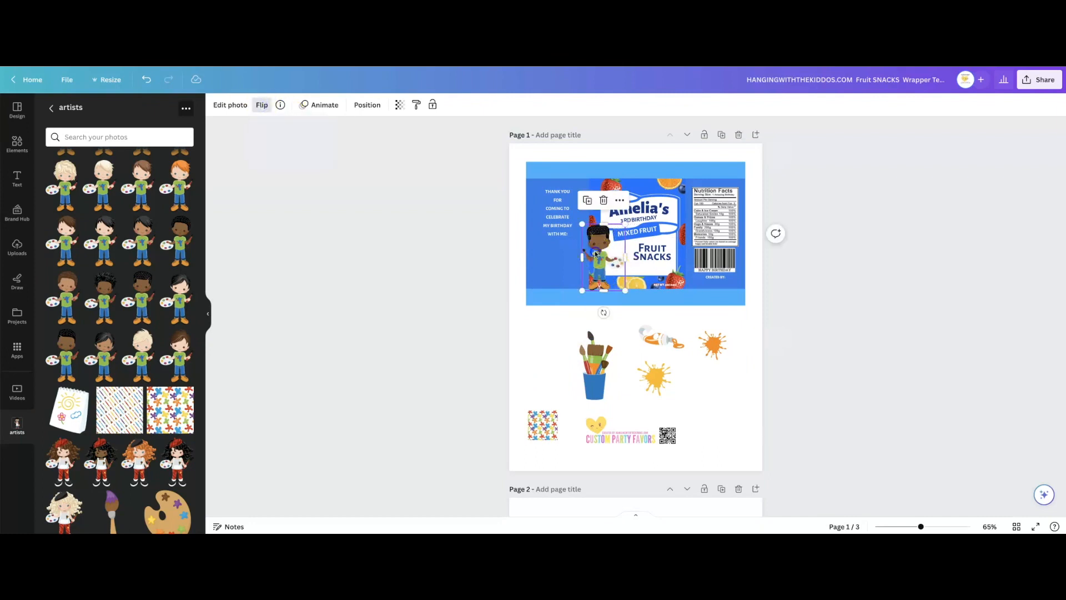
{"action": "left_click_drag", "start_coordinate": [606, 291], "coordinate": [606, 287]}
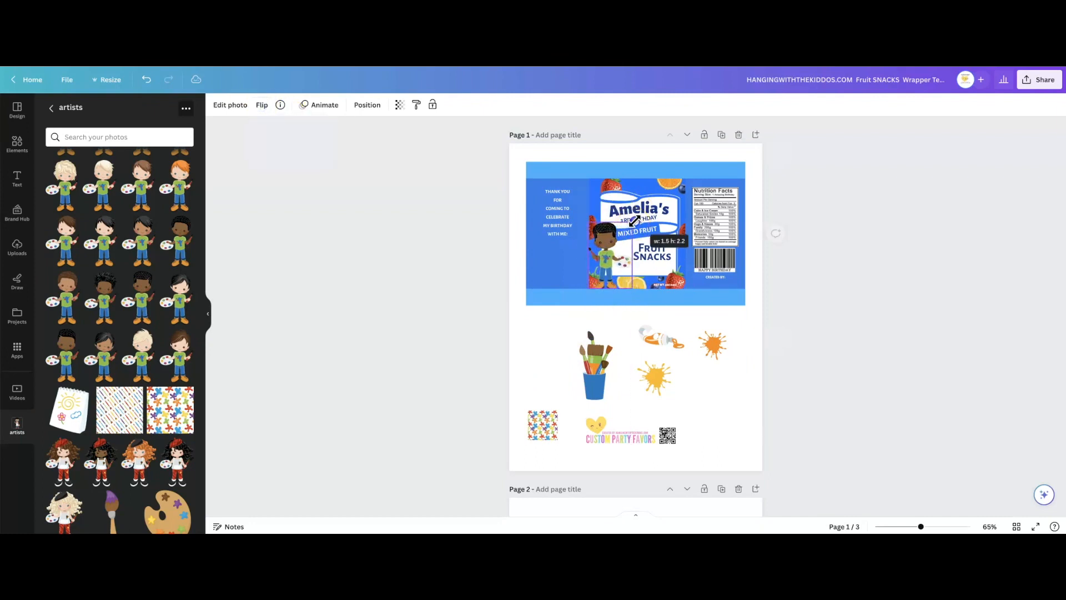
{"action": "left_click_drag", "start_coordinate": [606, 287], "coordinate": [607, 286]}
{"action": "scroll", "coordinate": [606, 286], "scroll_direction": "down", "scroll_amount": 1}
{"action": "left_click_drag", "start_coordinate": [632, 221], "coordinate": [634, 220]}
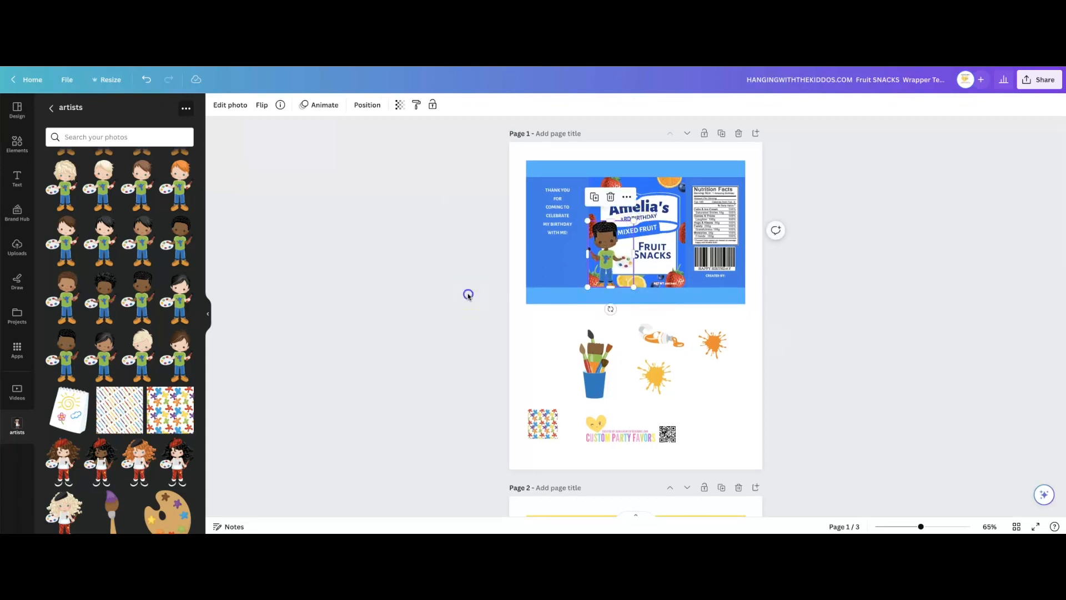
Recolor the blue label frame and Mixed Fruit banner to the light green document color.
{"action": "left_click", "coordinate": [655, 194]}
{"action": "left_click", "coordinate": [216, 106]}
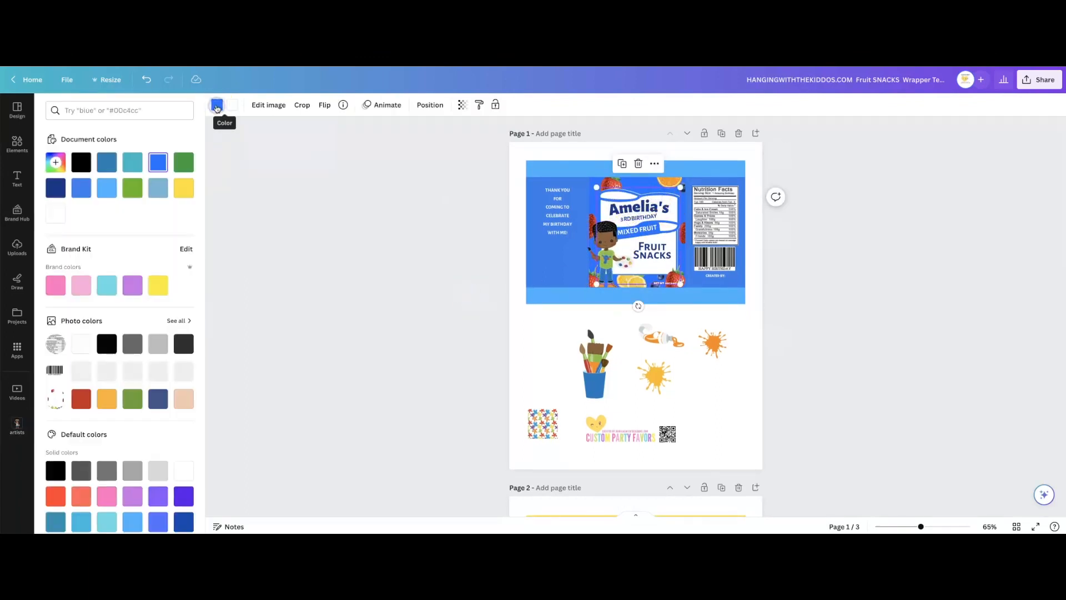
{"action": "left_click", "coordinate": [133, 188]}
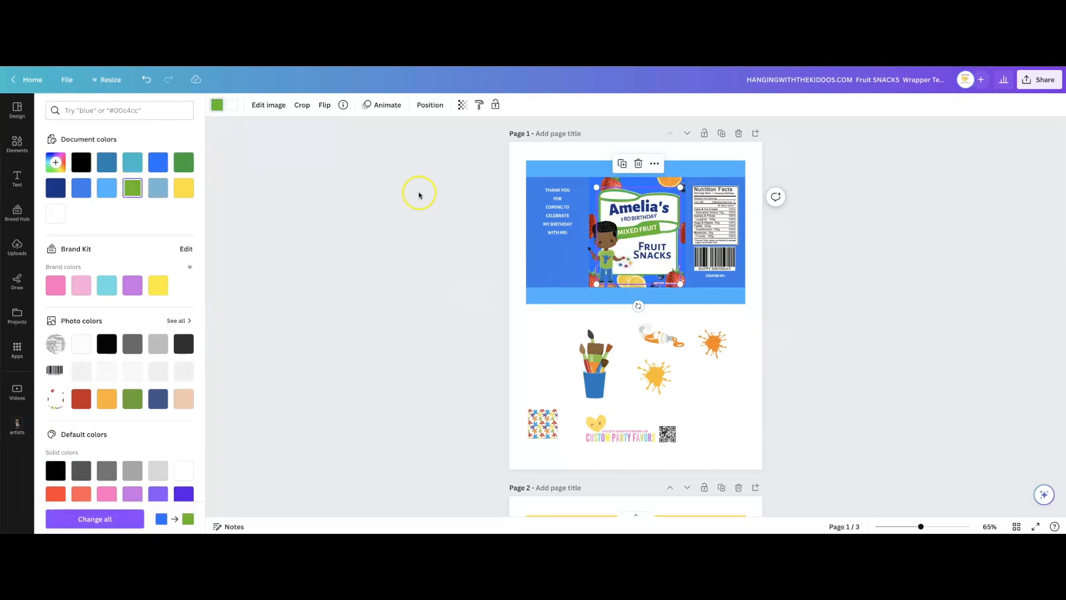
Replace the child's name at the head of the label with the new child's first name in possessive form.
{"action": "double_click", "coordinate": [646, 207]}
{"action": "type", "text": "Austin"}
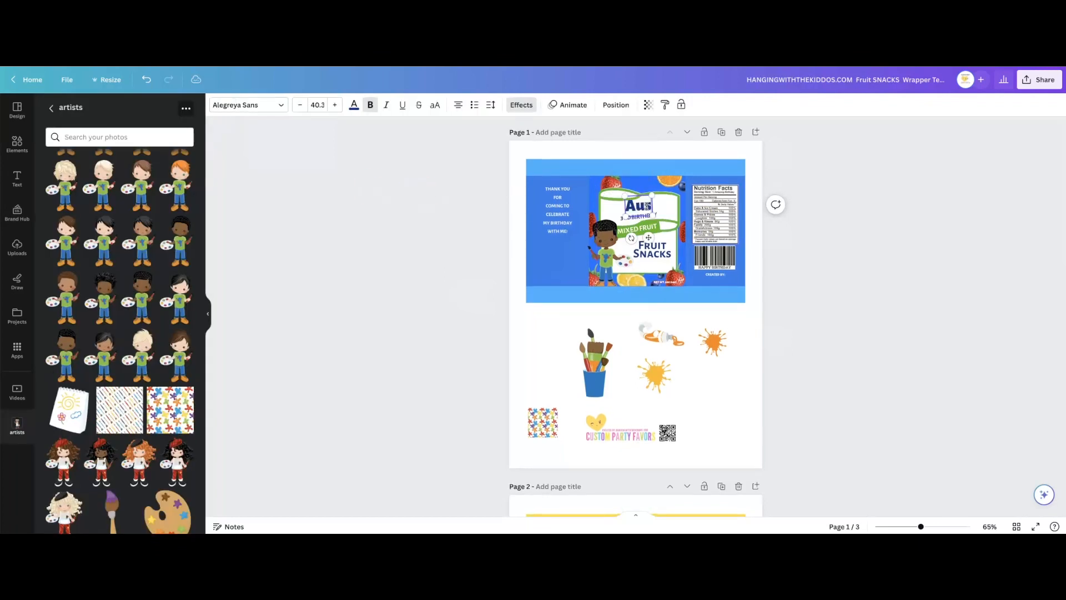
{"action": "type", "text": "'s"}
{"action": "left_click", "coordinate": [354, 236]}
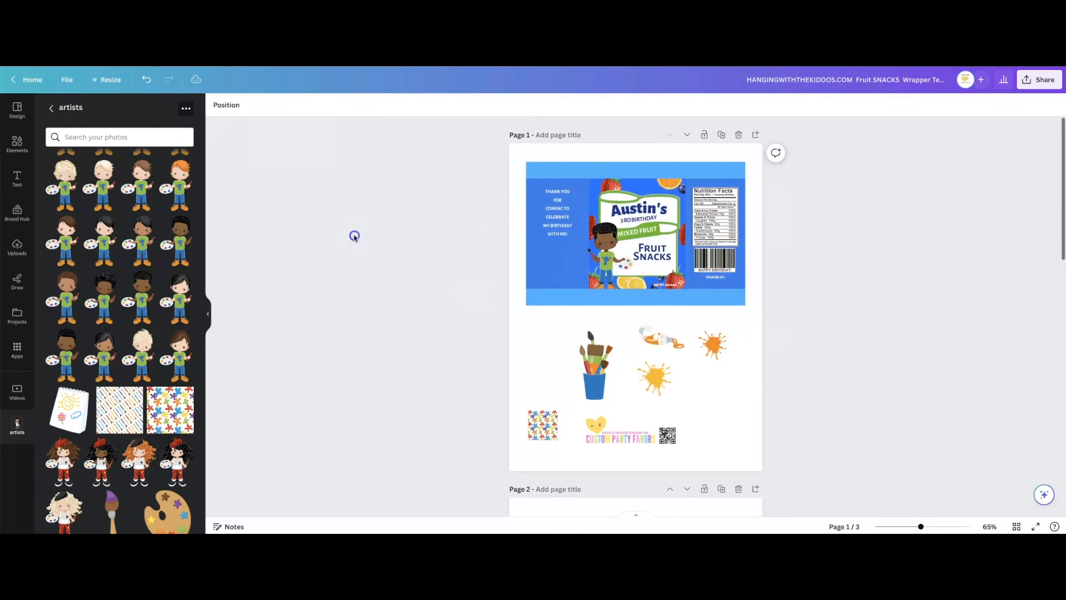
Color the child's name on the label light green to match the frame.
{"action": "left_click", "coordinate": [636, 208]}
{"action": "left_click", "coordinate": [354, 104]}
{"action": "left_click", "coordinate": [132, 188]}
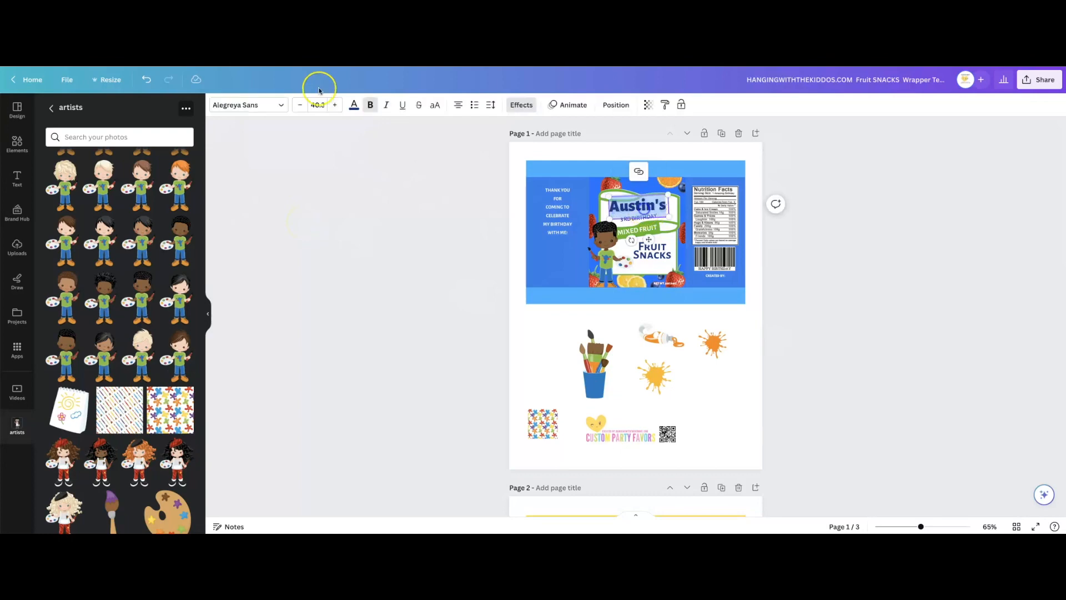
{"action": "left_click", "coordinate": [353, 104]}
{"action": "left_click", "coordinate": [424, 263]}
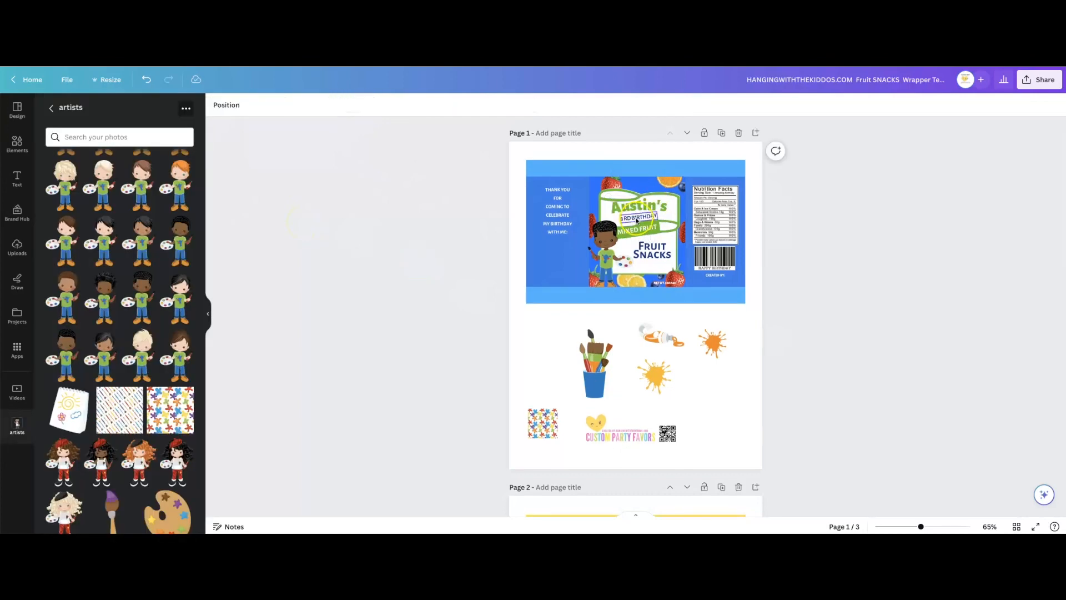
Change the age in the birthday line under the child's name to 5TH.
{"action": "left_click", "coordinate": [631, 215]}
{"action": "key", "text": "BackSpace"}
{"action": "key", "text": "BackSpace"}
{"action": "key", "text": "BackSpace"}
{"action": "key", "text": "BackSpace"}
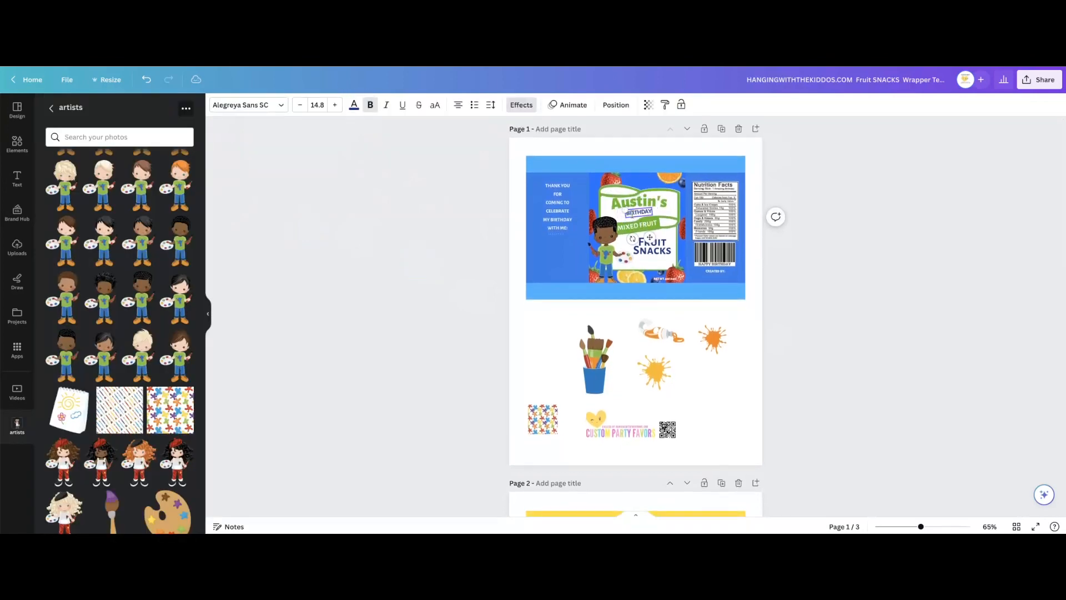
{"action": "type", "text": "5TH"}
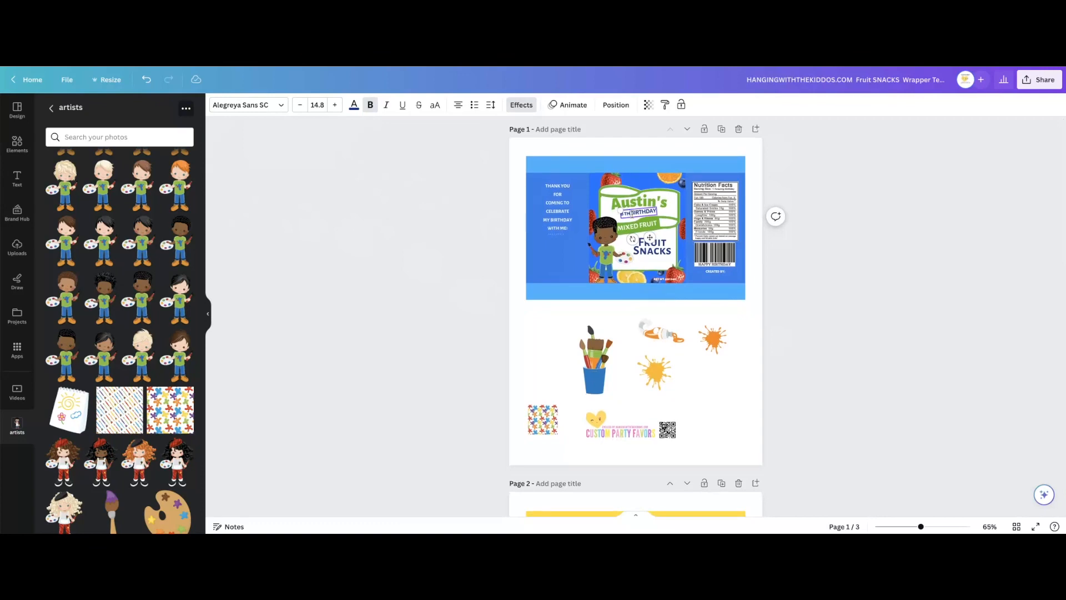
Color the birthday line bright blue using the document colors.
{"action": "left_click", "coordinate": [351, 105]}
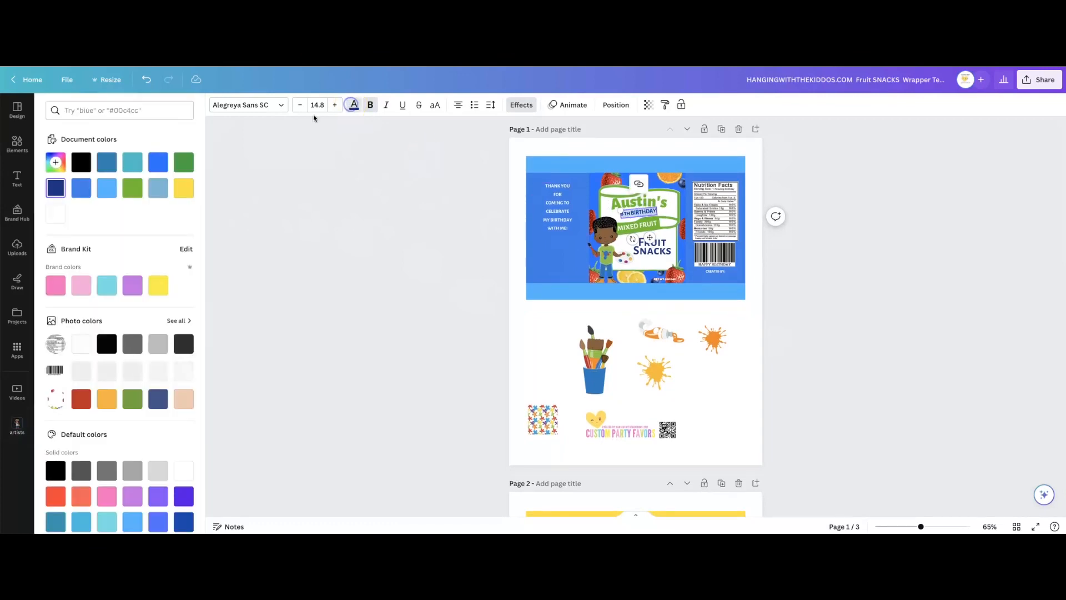
{"action": "left_click", "coordinate": [158, 162]}
{"action": "left_click", "coordinate": [424, 245]}
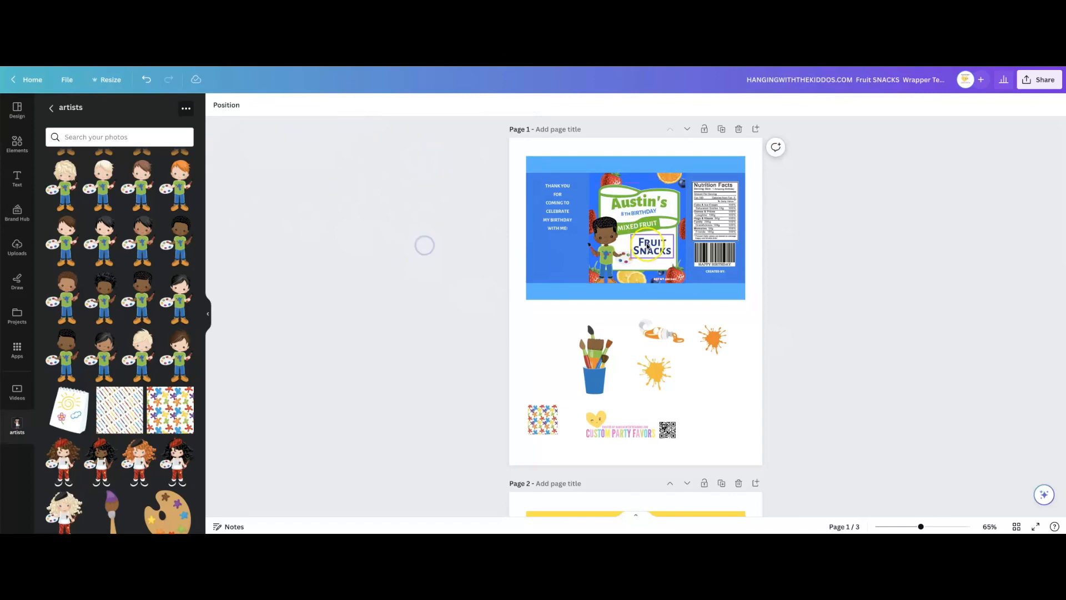
Color the Fruit Snacks title light green to match the frame.
{"action": "left_click", "coordinate": [647, 247]}
{"action": "left_click", "coordinate": [354, 105]}
{"action": "left_click", "coordinate": [133, 188]}
{"action": "left_click", "coordinate": [404, 223]}
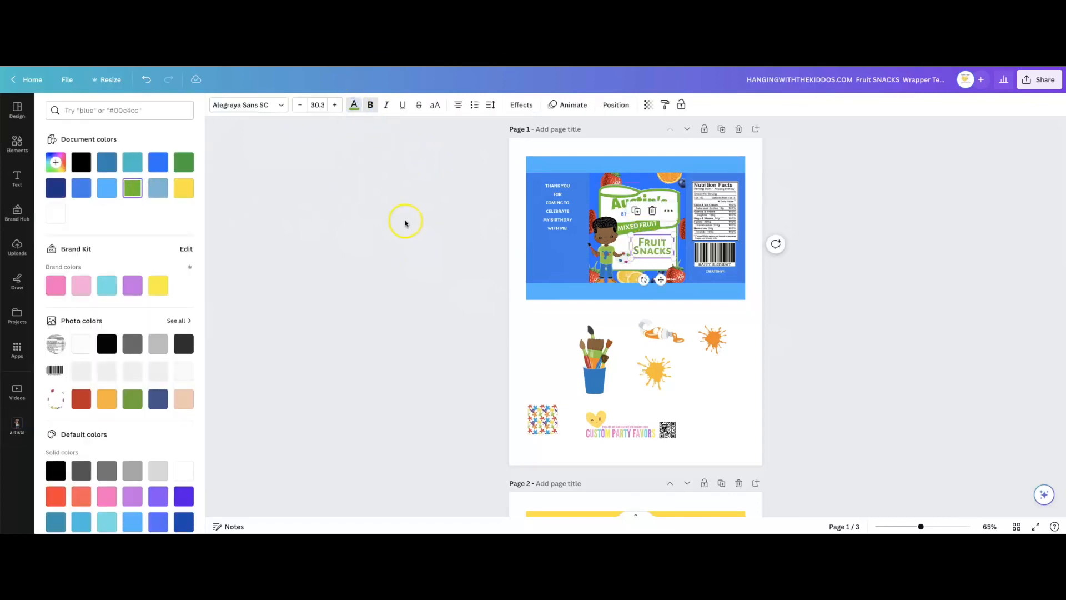
Recolor the outline effect of the net weight text at the foot of the label to light green.
{"action": "left_click", "coordinate": [694, 311]}
{"action": "left_click", "coordinate": [665, 280]}
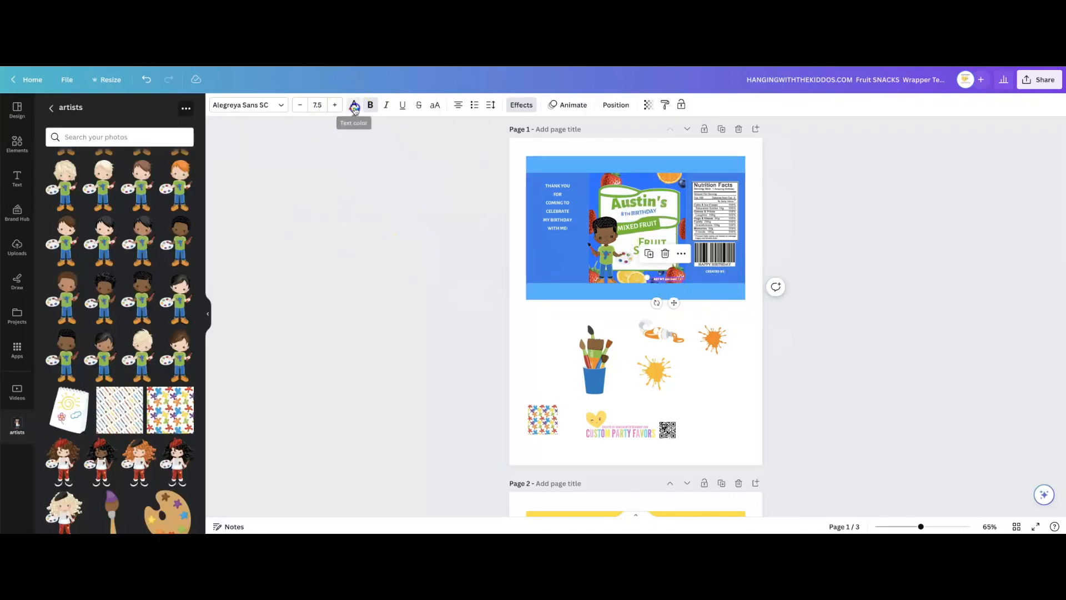
{"action": "left_click", "coordinate": [354, 105]}
{"action": "left_click", "coordinate": [107, 188]}
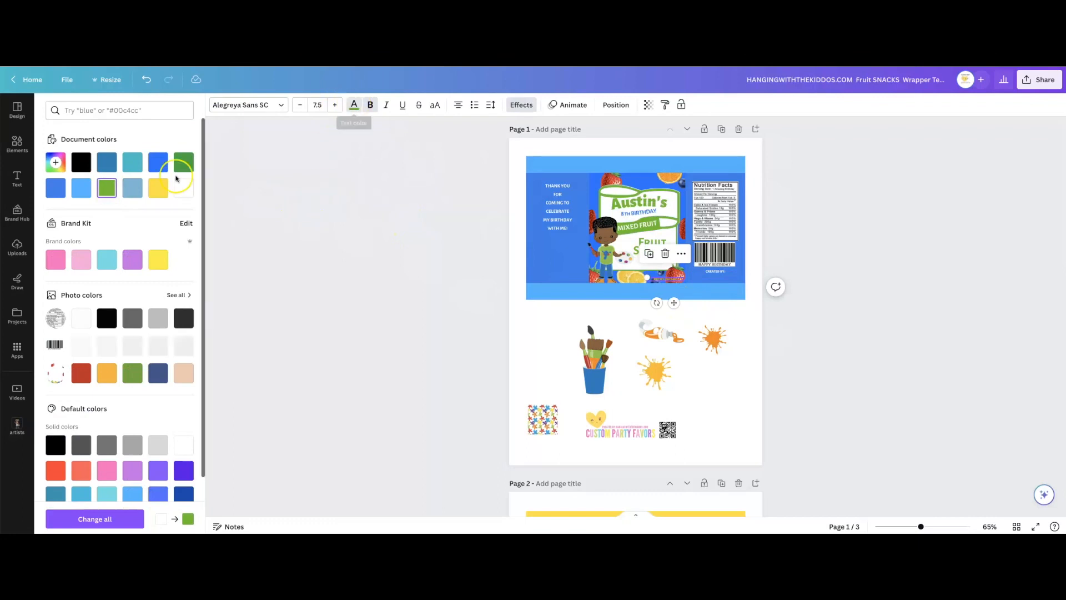
{"action": "left_click", "coordinate": [521, 105]}
{"action": "left_click", "coordinate": [182, 301]}
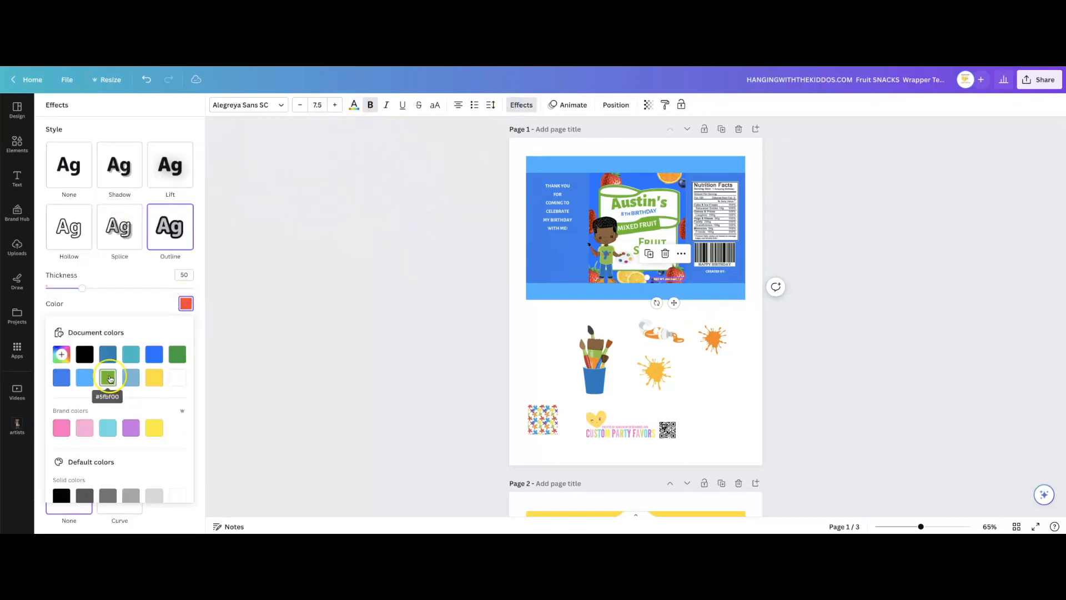
{"action": "left_click", "coordinate": [369, 357]}
Fill both side panels of the wrapper with the darker green document color.
{"action": "left_click", "coordinate": [574, 247]}
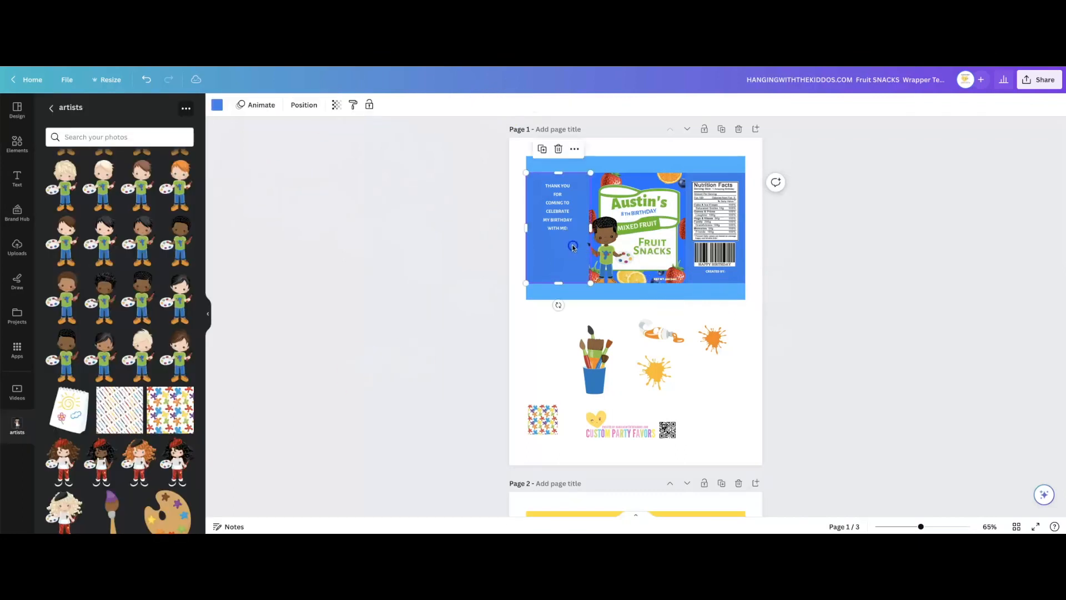
{"action": "left_click", "coordinate": [217, 104]}
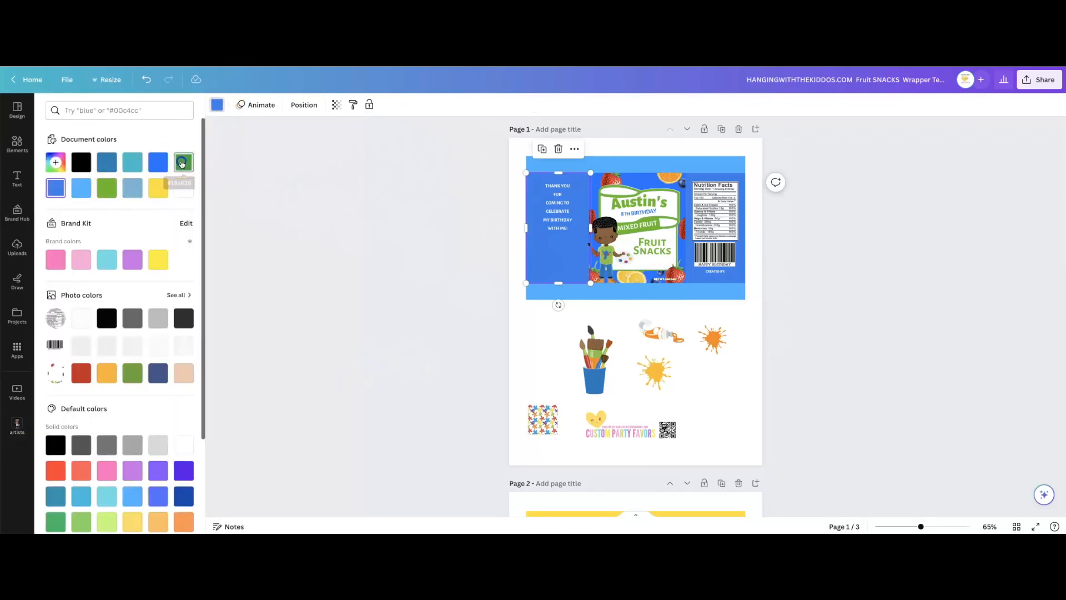
{"action": "left_click", "coordinate": [183, 162]}
{"action": "left_click", "coordinate": [743, 264]}
{"action": "left_click", "coordinate": [184, 162]}
{"action": "left_click", "coordinate": [520, 315]}
Apply the Custom Duotone effect to the Nutrition Facts image.
{"action": "left_click", "coordinate": [712, 208]}
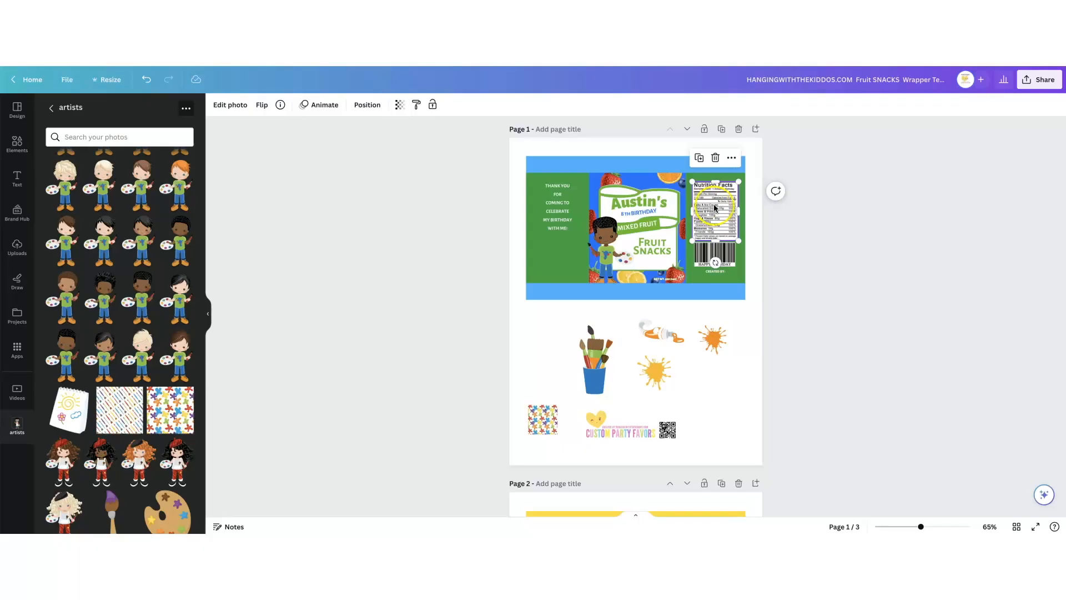
{"action": "left_click", "coordinate": [233, 109]}
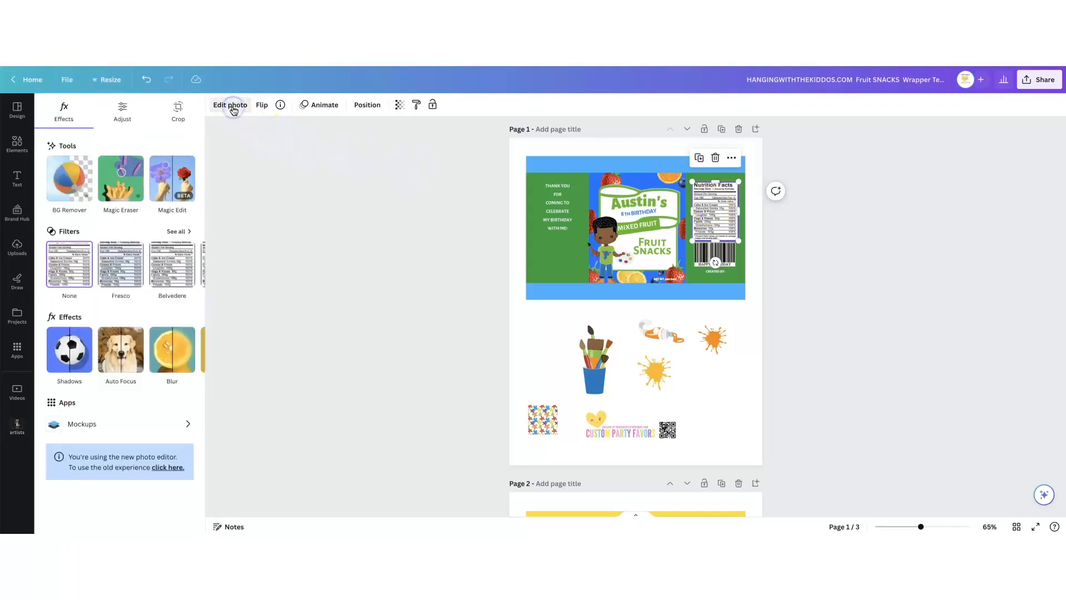
{"action": "left_click", "coordinate": [190, 348]}
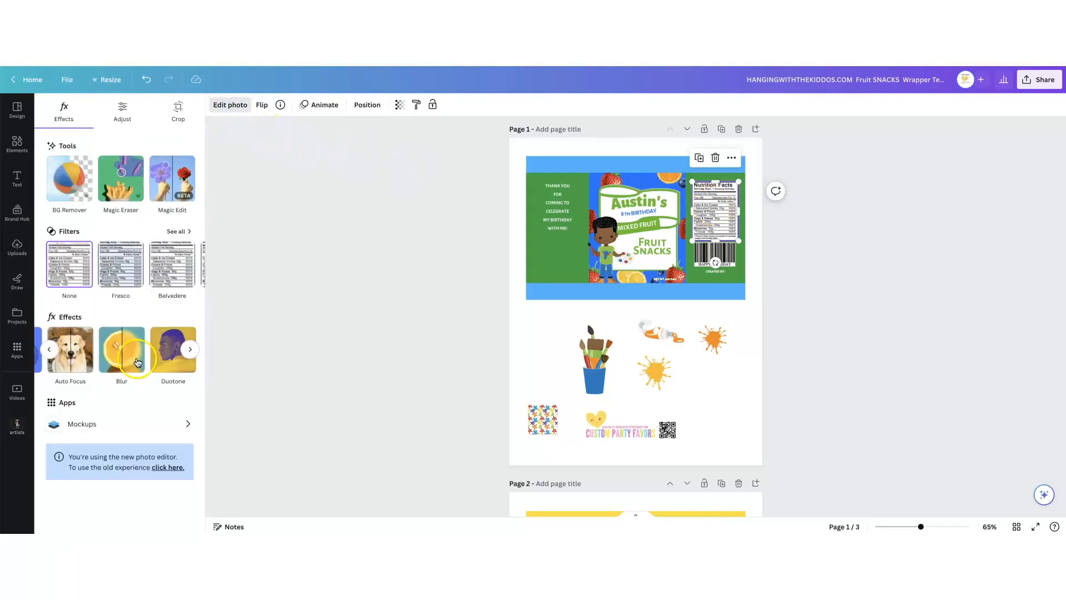
{"action": "left_click", "coordinate": [166, 355]}
{"action": "left_click", "coordinate": [74, 218]}
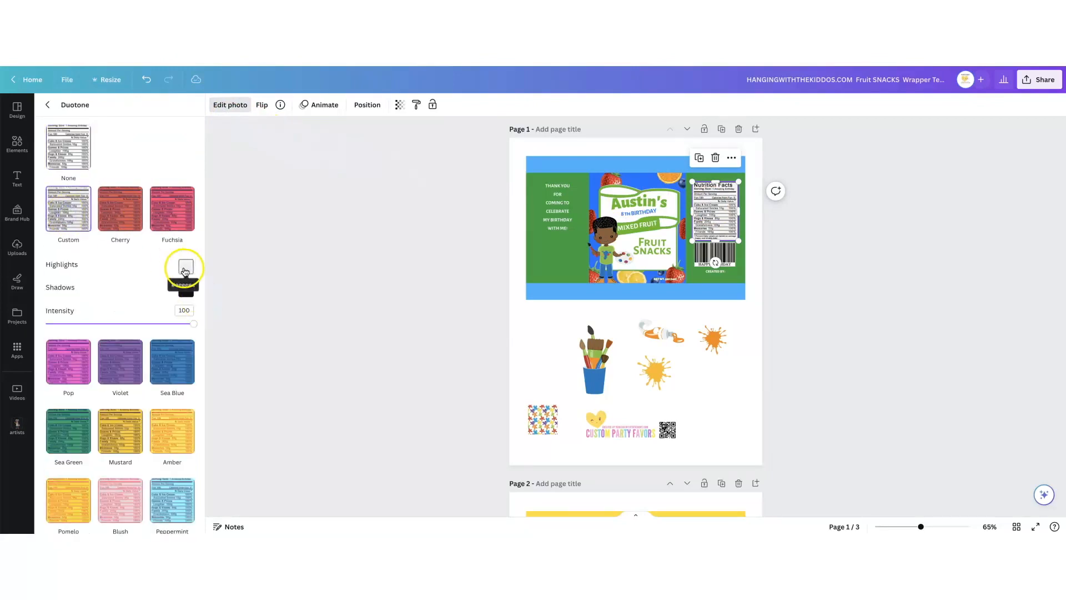
Set the Duotone shadows of the Nutrition Facts image to #FDB913, sampled from the yellow paint splatter.
{"action": "left_click", "coordinate": [185, 268]}
{"action": "left_click_drag", "start_coordinate": [190, 290], "coordinate": [185, 279]}
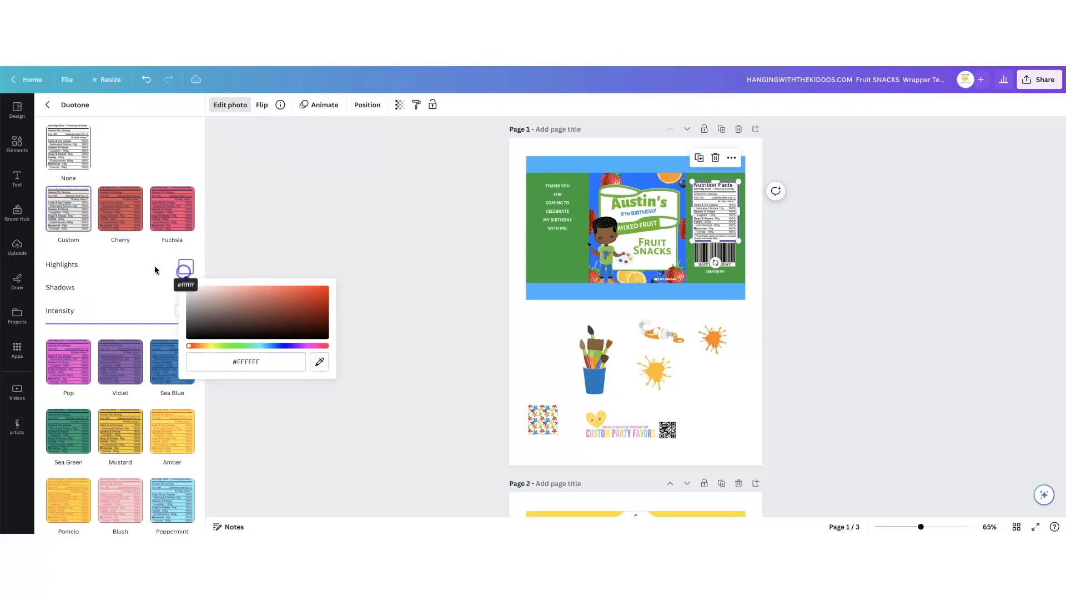
{"action": "left_click", "coordinate": [136, 286]}
{"action": "left_click", "coordinate": [185, 291]}
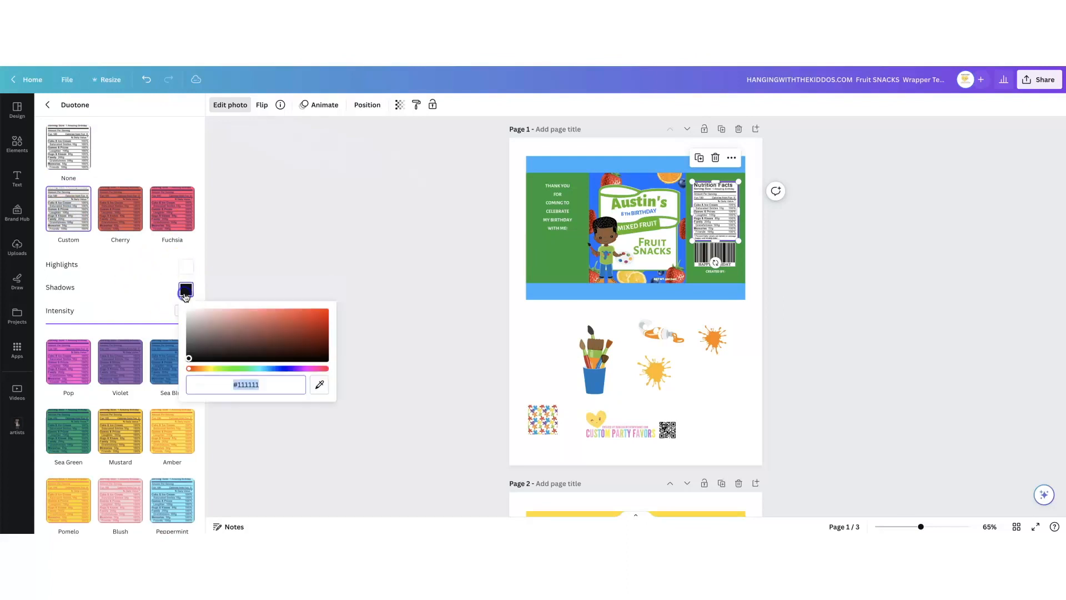
{"action": "left_click", "coordinate": [319, 386]}
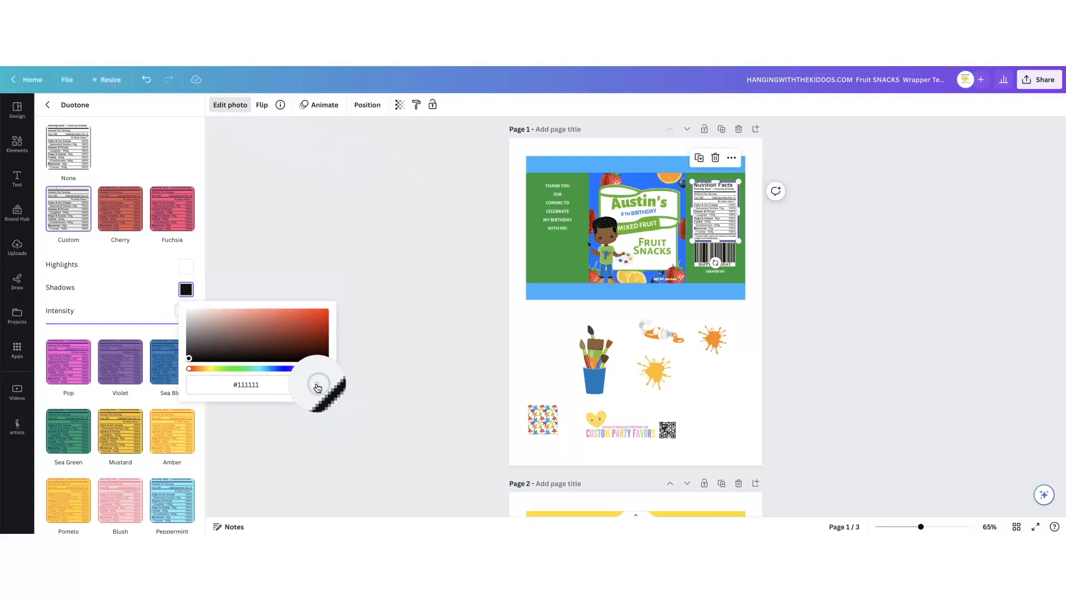
{"action": "left_click", "coordinate": [654, 376]}
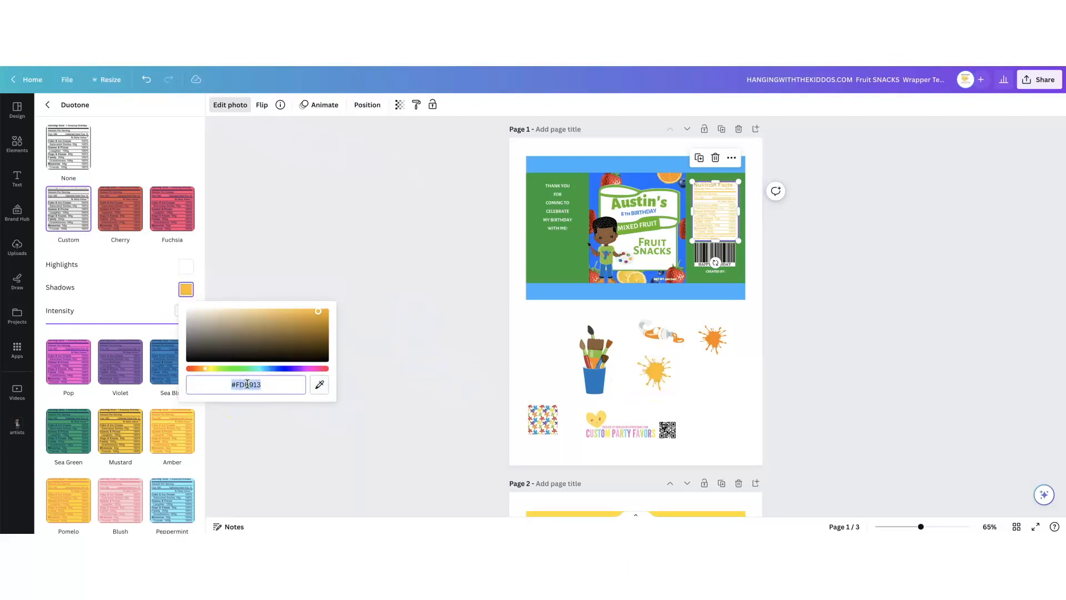
Apply the Custom Duotone effect to the barcode with the shadows color set to #FDB913.
{"action": "left_click", "coordinate": [729, 258]}
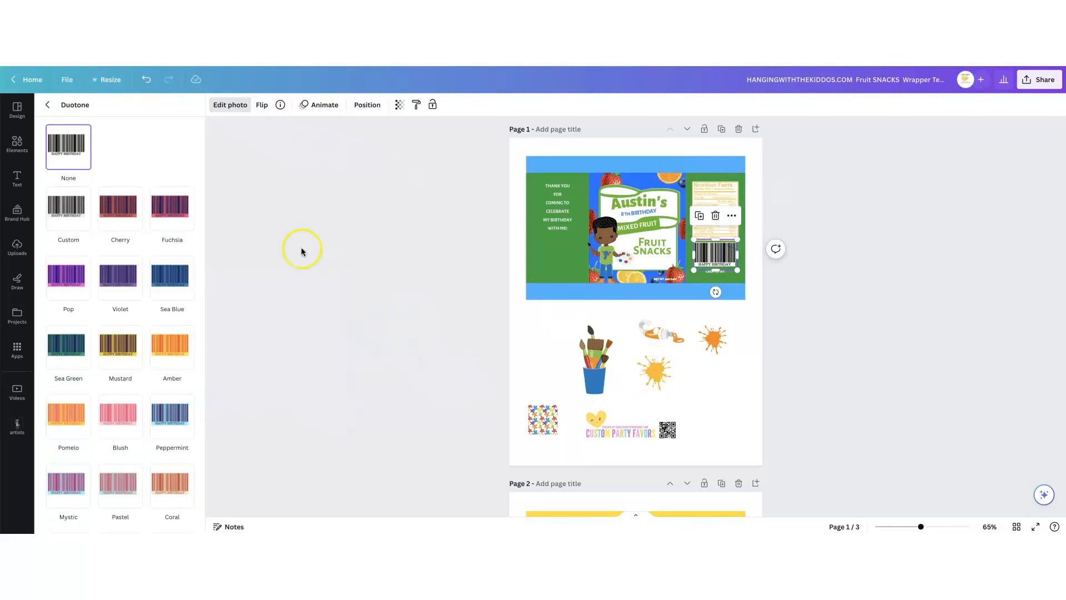
{"action": "left_click", "coordinate": [72, 212]}
{"action": "left_click", "coordinate": [185, 267]}
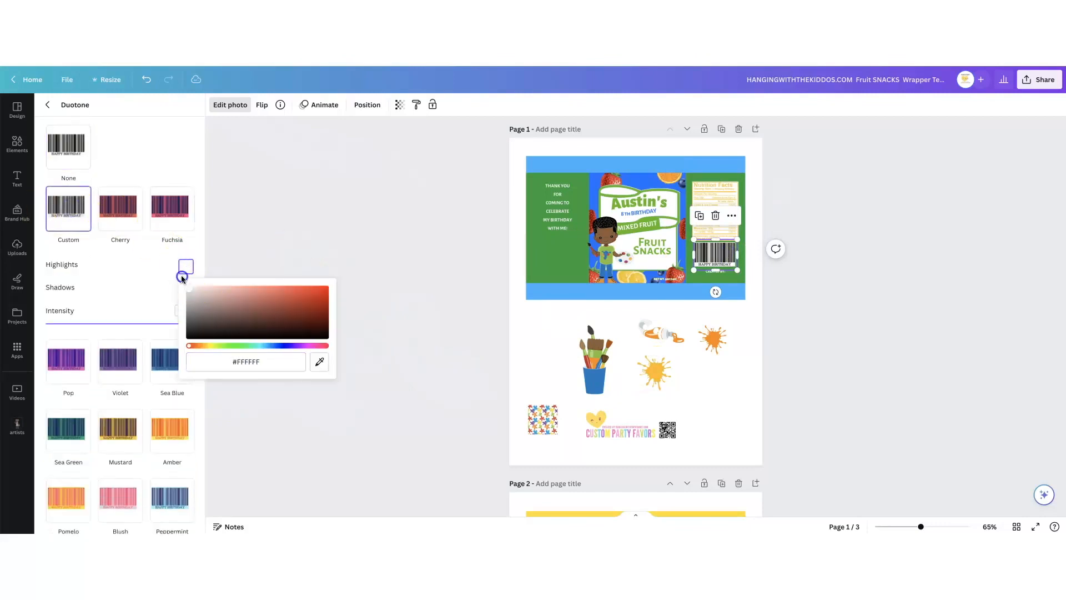
{"action": "left_click", "coordinate": [142, 270]}
{"action": "left_click", "coordinate": [185, 289]}
{"action": "type", "text": "#FDB913"}
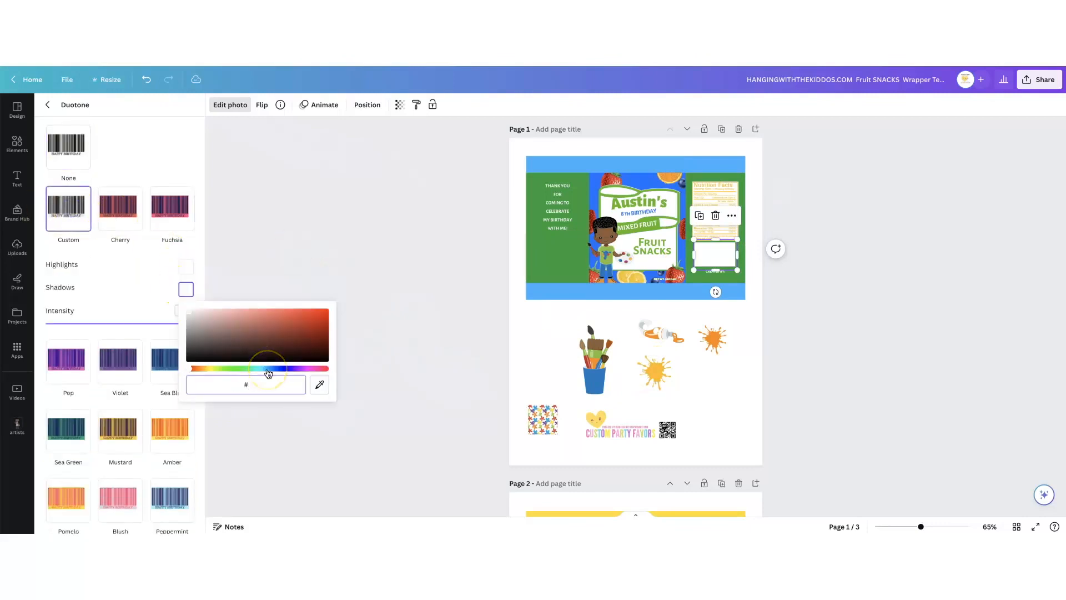
{"action": "left_click", "coordinate": [392, 361]}
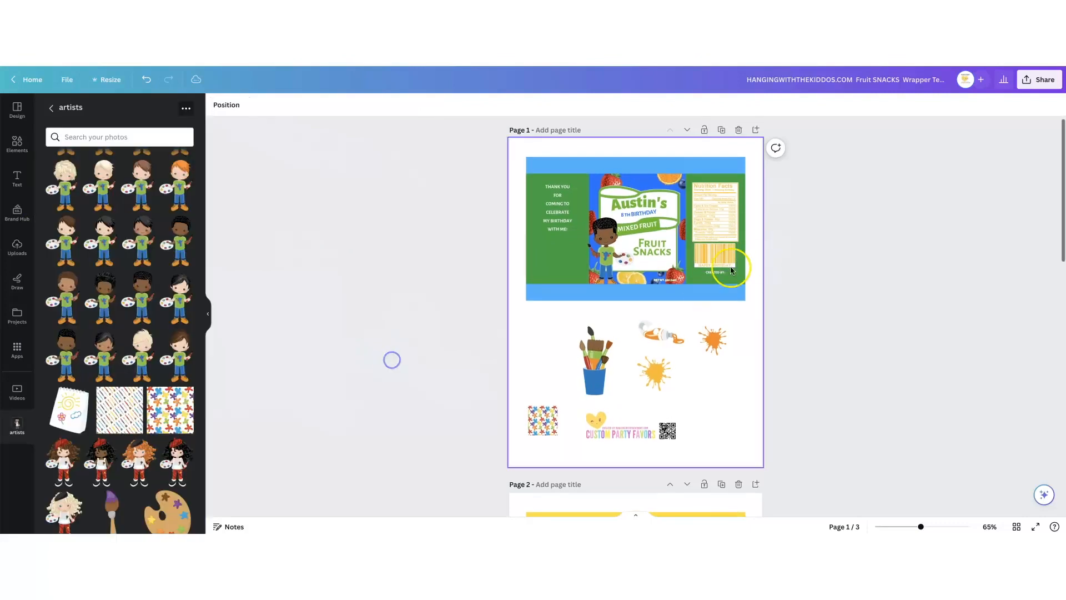
Remove the "Created by:" line and move the barcode down into its place.
{"action": "left_click", "coordinate": [715, 272]}
{"action": "mouse_move", "coordinate": [715, 273]}
{"action": "left_mouse_down"}
{"action": "mouse_move", "coordinate": [717, 378]}
{"action": "mouse_move", "coordinate": [716, 263]}
{"action": "left_mouse_up"}
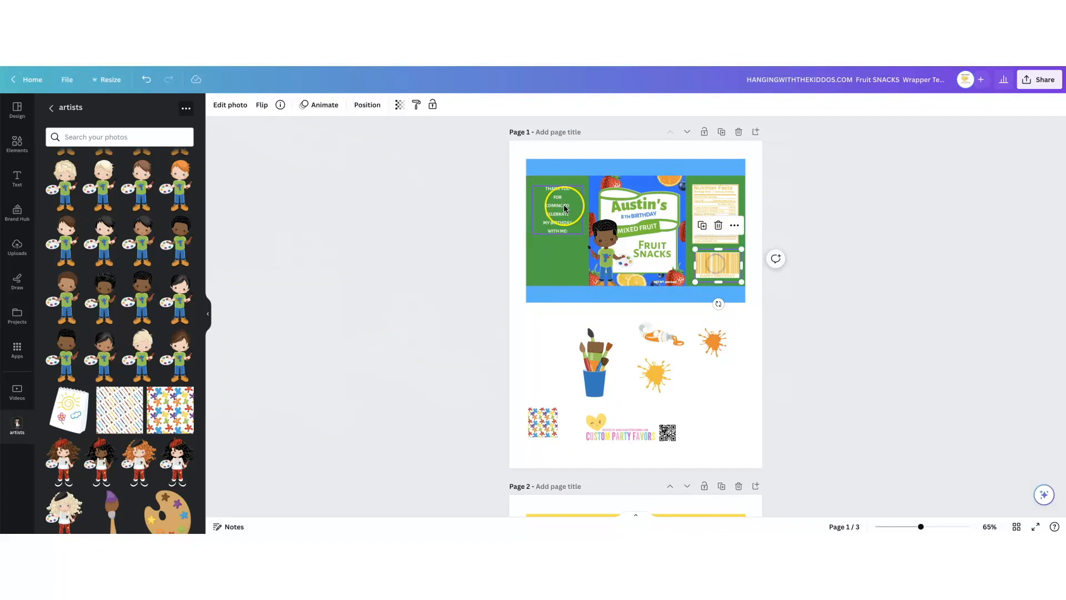
Enlarge the thank-you text slightly and place the yellow paint splatter, scaled down, at its upper left corner.
{"action": "left_click", "coordinate": [565, 208]}
{"action": "left_click_drag", "start_coordinate": [578, 187], "coordinate": [583, 181]}
{"action": "left_click_drag", "start_coordinate": [655, 374], "coordinate": [531, 191]}
{"action": "left_click", "coordinate": [534, 350]}
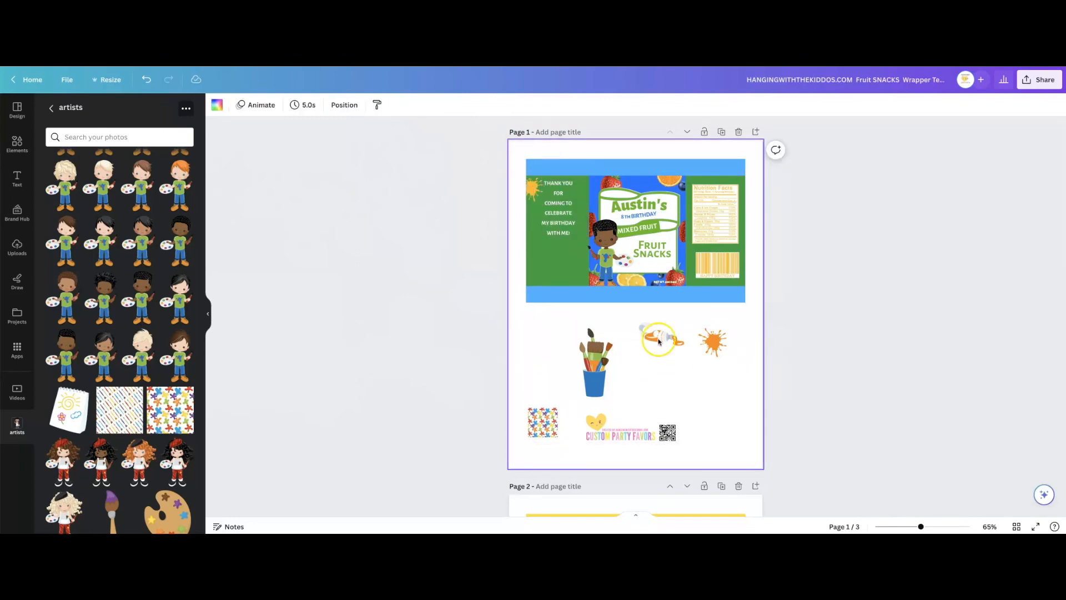
Place the orange paint tube below the thank-you text and the Custom Party Favors logo with QR code beneath it, scaled to the panel.
{"action": "left_click_drag", "start_coordinate": [661, 336], "coordinate": [555, 250]}
{"action": "left_click", "coordinate": [655, 422]}
{"action": "left_click_drag", "start_coordinate": [677, 412], "coordinate": [560, 276]}
{"action": "left_click_drag", "start_coordinate": [529, 266], "coordinate": [529, 265]}
Nudge the barcode slightly left and the Nutrition Facts image up within the green side panel.
{"action": "left_click_drag", "start_coordinate": [731, 268], "coordinate": [728, 269]}
{"action": "left_click_drag", "start_coordinate": [721, 213], "coordinate": [722, 205]}
Place the blue cup of brushes, scaled down, at the right edge of the side panel between the Nutrition Facts and the barcode.
{"action": "left_click", "coordinate": [593, 374]}
{"action": "left_click_drag", "start_coordinate": [594, 375], "coordinate": [723, 254]}
{"action": "left_click_drag", "start_coordinate": [743, 207], "coordinate": [731, 252]}
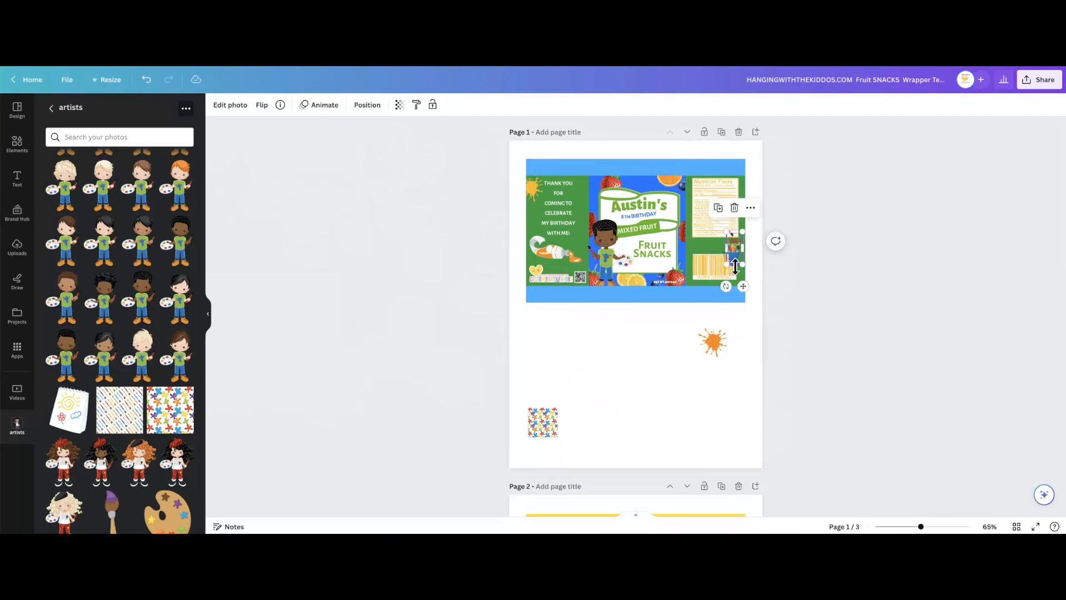
Nudge the cup of brushes slightly left at the edge of the green side panel and reselect it.
{"action": "left_click", "coordinate": [367, 105]}
{"action": "left_click_drag", "start_coordinate": [733, 246], "coordinate": [728, 246]}
{"action": "left_click_drag", "start_coordinate": [729, 246], "coordinate": [711, 278]}
{"action": "left_click", "coordinate": [816, 278]}
{"action": "left_click", "coordinate": [731, 245]}
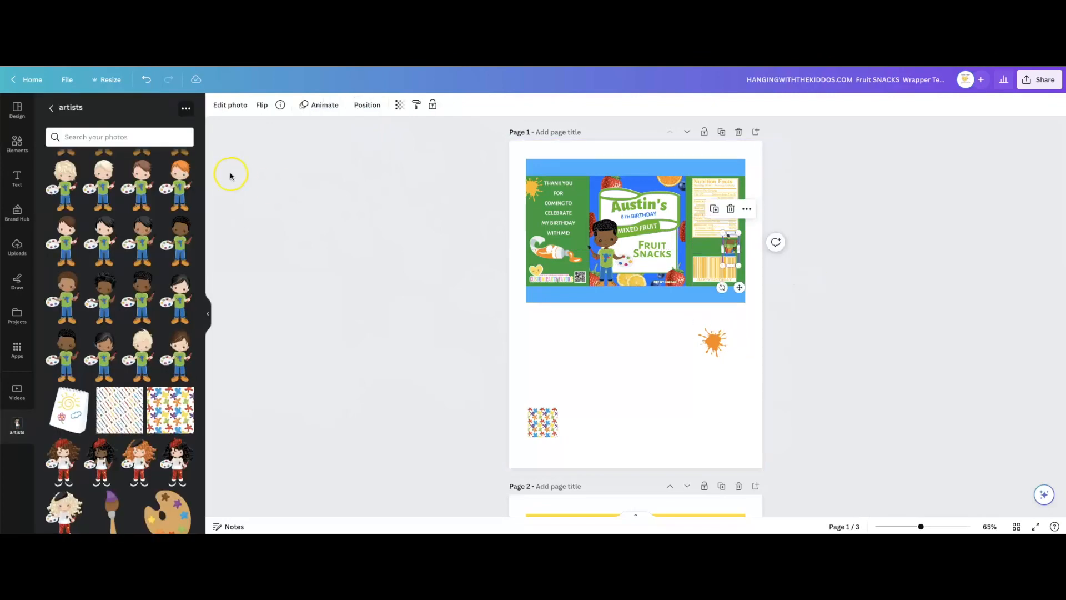
Apply an Outline shadow to the cup of brushes and set the outline color to white.
{"action": "left_click", "coordinate": [230, 105]}
{"action": "left_click", "coordinate": [65, 345]}
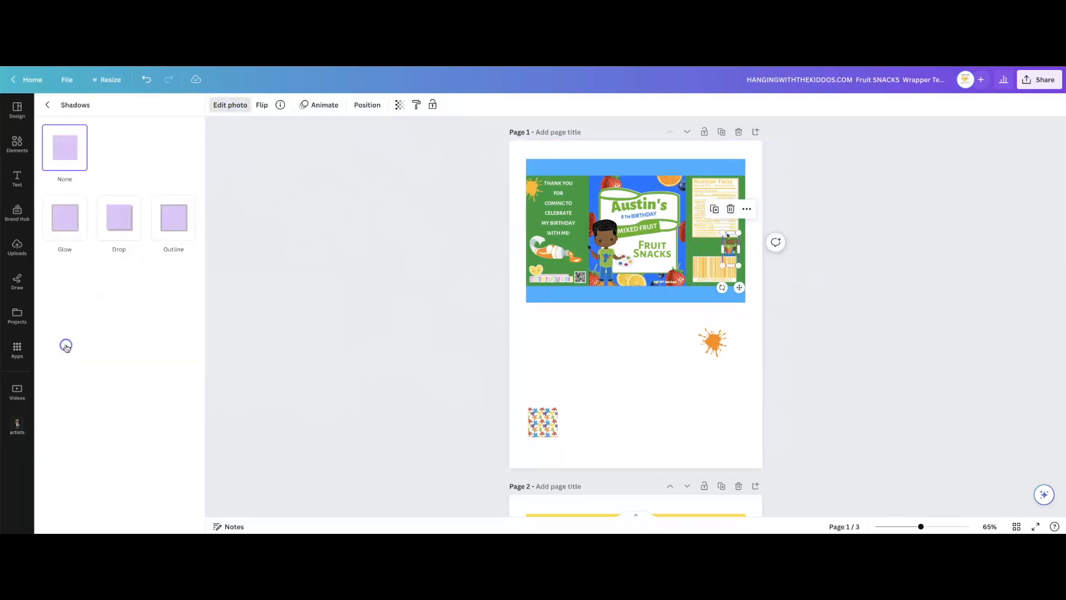
{"action": "left_click", "coordinate": [173, 219]}
{"action": "left_click", "coordinate": [189, 393]}
{"action": "left_click", "coordinate": [191, 416]}
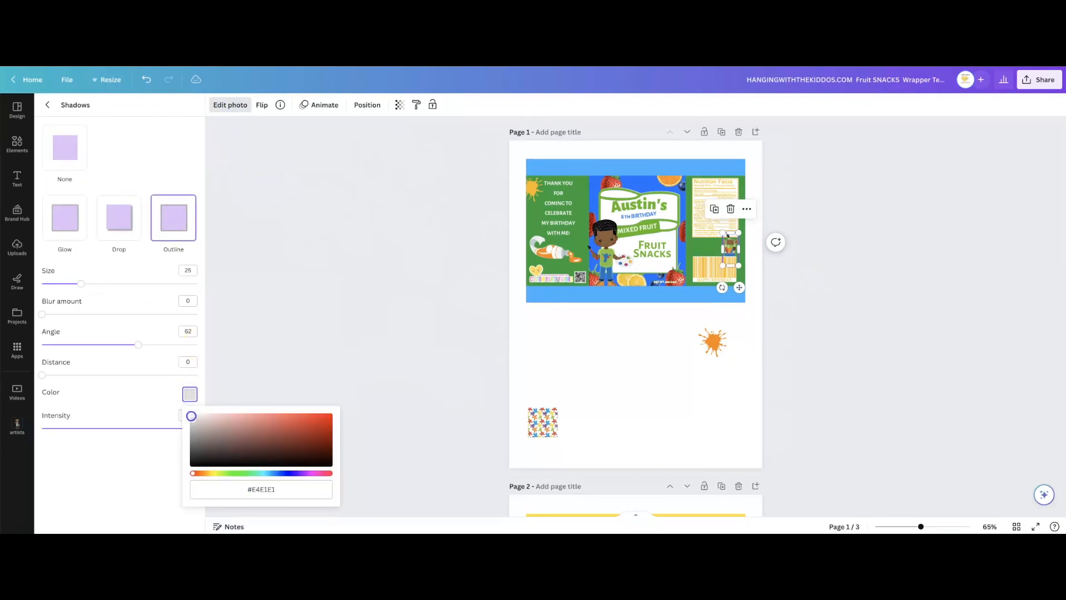
{"action": "left_click", "coordinate": [285, 361]}
Place the orange paint splatter at the upper right edge of the side panel and layer it behind the Nutrition Facts image.
{"action": "left_click_drag", "start_coordinate": [713, 341], "coordinate": [696, 202]}
{"action": "left_click_drag", "start_coordinate": [694, 184], "coordinate": [740, 188]}
{"action": "left_click", "coordinate": [365, 106]}
{"action": "left_click", "coordinate": [185, 130]}
{"action": "left_click", "coordinate": [383, 214]}
Fit the colorful splatter pattern to the wrapper's bottom blue band and duplicate it across the full width.
{"action": "left_click_drag", "start_coordinate": [537, 423], "coordinate": [535, 302]}
{"action": "mouse_move", "coordinate": [541, 316]}
{"action": "left_mouse_down"}
{"action": "mouse_move", "coordinate": [543, 303]}
{"action": "mouse_move", "coordinate": [607, 295]}
{"action": "left_mouse_up"}
{"action": "left_click", "coordinate": [537, 262]}
{"action": "left_click", "coordinate": [590, 261]}
{"action": "left_click", "coordinate": [643, 263]}
{"action": "left_click", "coordinate": [709, 360]}
Duplicate the splatter pattern strip and line up copies across the wrapper's top blue band.
{"action": "left_click", "coordinate": [537, 298]}
{"action": "left_click", "coordinate": [536, 261]}
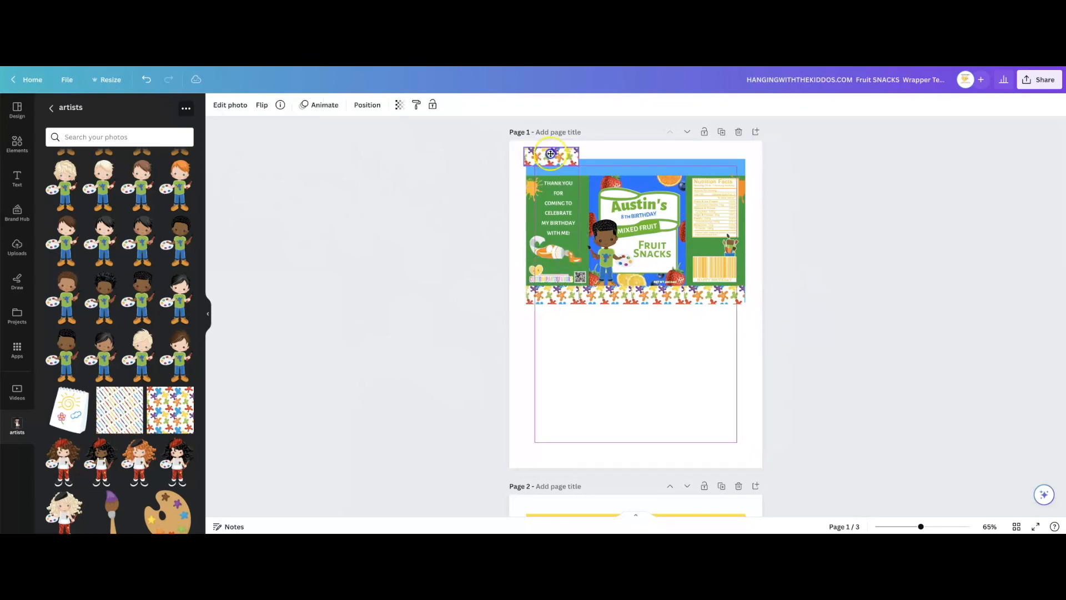
{"action": "left_click", "coordinate": [545, 138]}
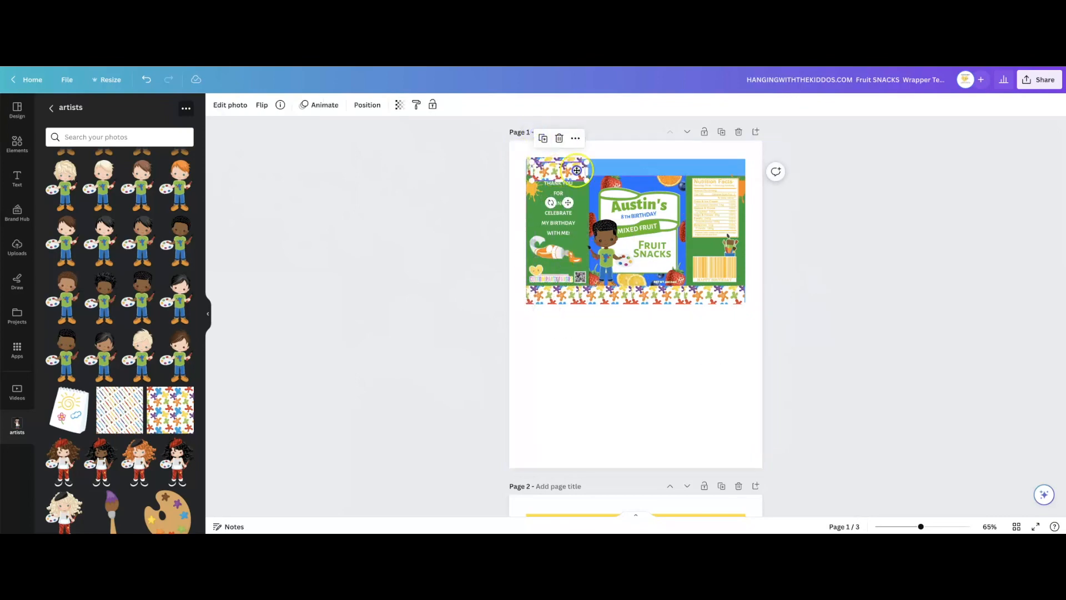
{"action": "left_click", "coordinate": [594, 134]}
{"action": "left_click", "coordinate": [588, 380]}
{"action": "left_click", "coordinate": [553, 164]}
{"action": "left_click_drag", "start_coordinate": [730, 162], "coordinate": [733, 164]}
{"action": "left_click", "coordinate": [642, 406]}
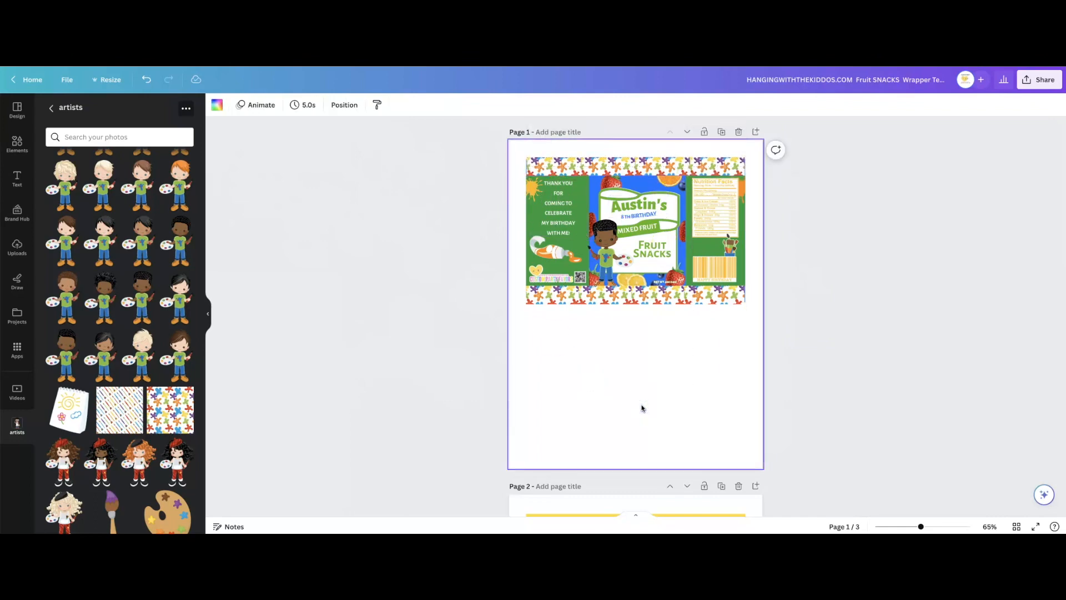
Select and group all of the wrapper's elements, then duplicate the group and place the copy below the original on page 1.
{"action": "left_click_drag", "start_coordinate": [740, 336], "coordinate": [725, 296]}
{"action": "left_click", "coordinate": [704, 359]}
{"action": "left_click_drag", "start_coordinate": [732, 357], "coordinate": [794, 341]}
{"action": "left_click", "coordinate": [512, 153]}
{"action": "left_click", "coordinate": [533, 162]}
{"action": "left_click", "coordinate": [511, 163]}
{"action": "left_click", "coordinate": [638, 131]}
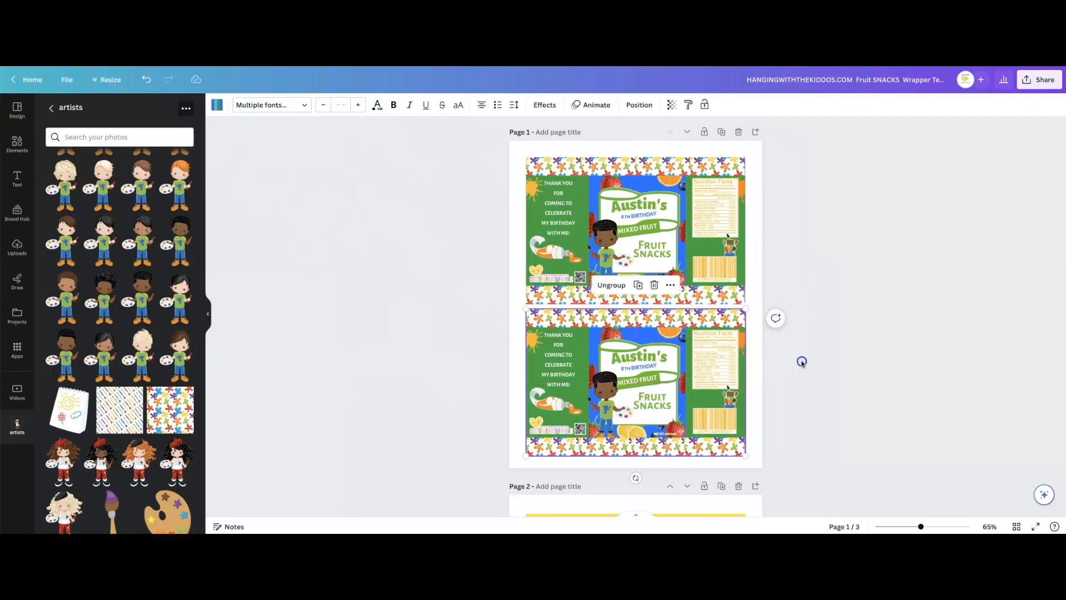
{"action": "left_click", "coordinate": [802, 359]}
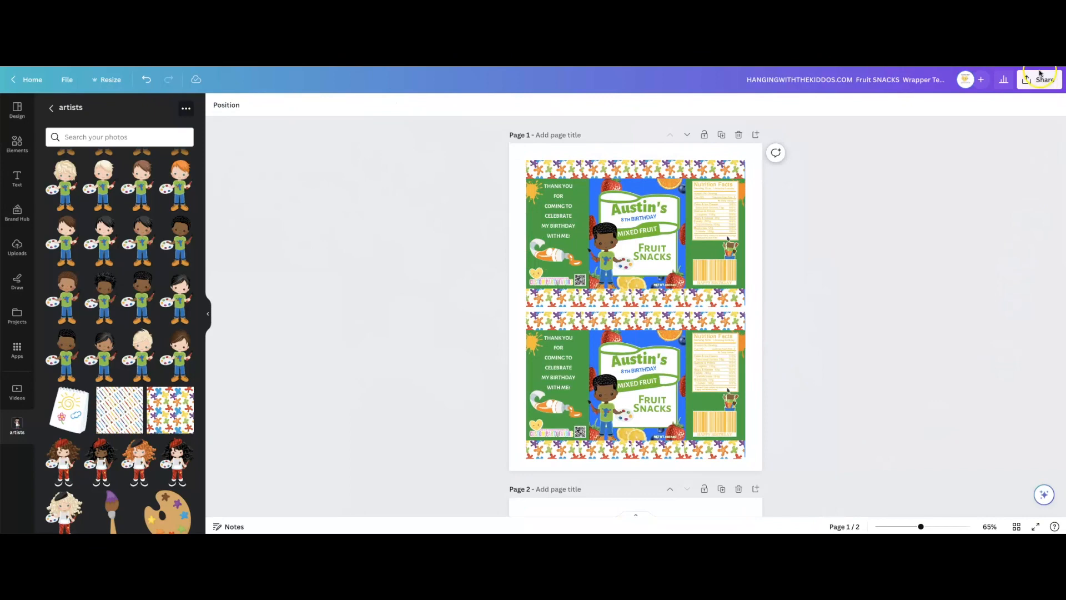
Download only page 1 as a PDF Print file with the RGB color profile.
{"action": "left_click", "coordinate": [1036, 81]}
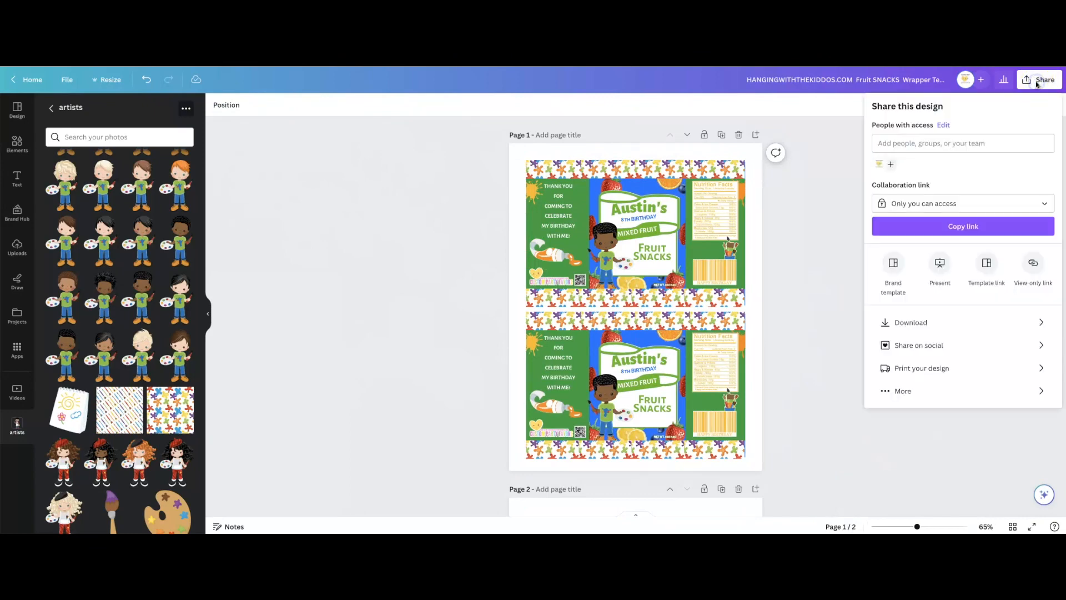
{"action": "left_click", "coordinate": [906, 322]}
{"action": "left_click", "coordinate": [920, 146]}
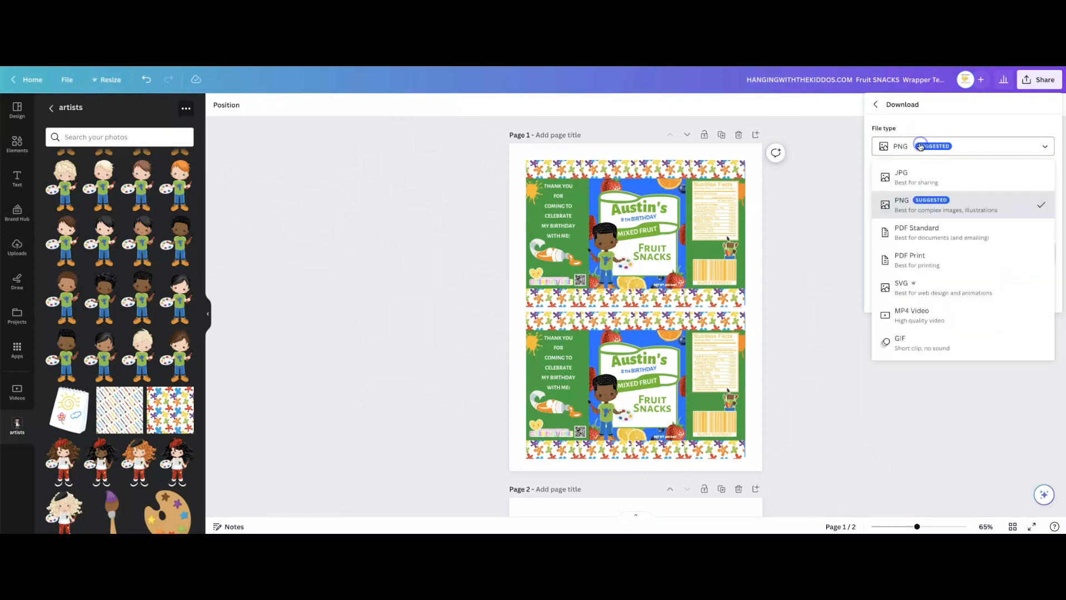
{"action": "left_click", "coordinate": [906, 262]}
{"action": "left_click", "coordinate": [904, 223]}
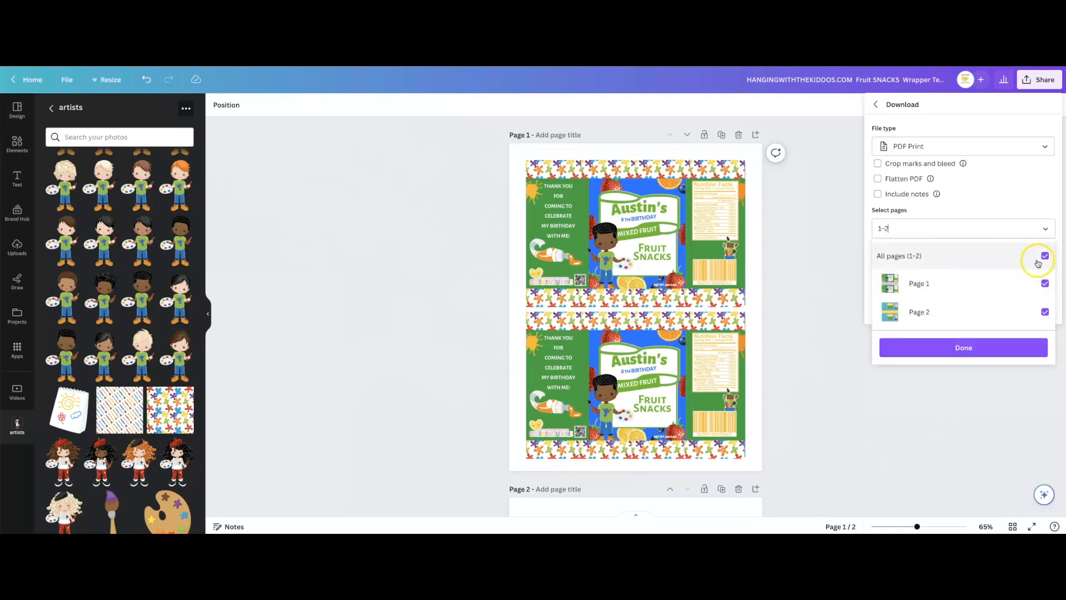
{"action": "left_click", "coordinate": [1042, 257]}
{"action": "left_click", "coordinate": [931, 283]}
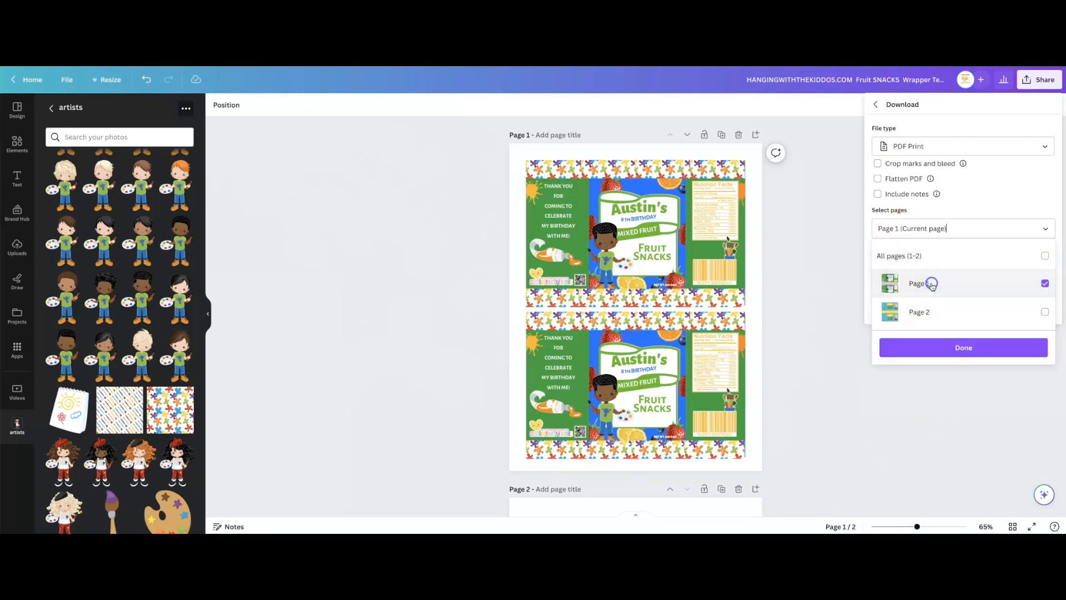
{"action": "left_click", "coordinate": [931, 349]}
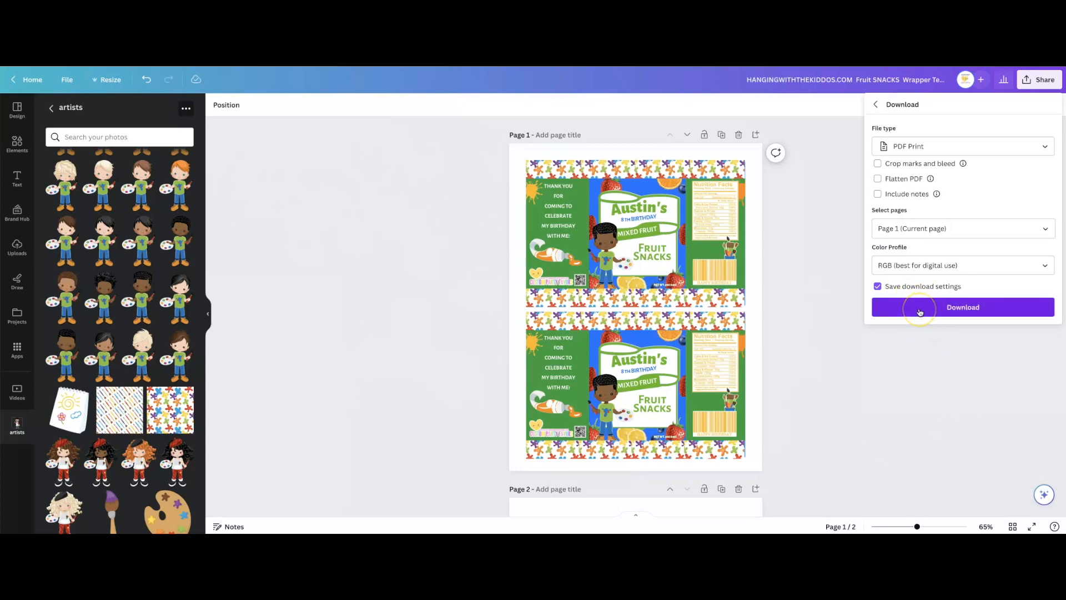
{"action": "left_click", "coordinate": [920, 311]}
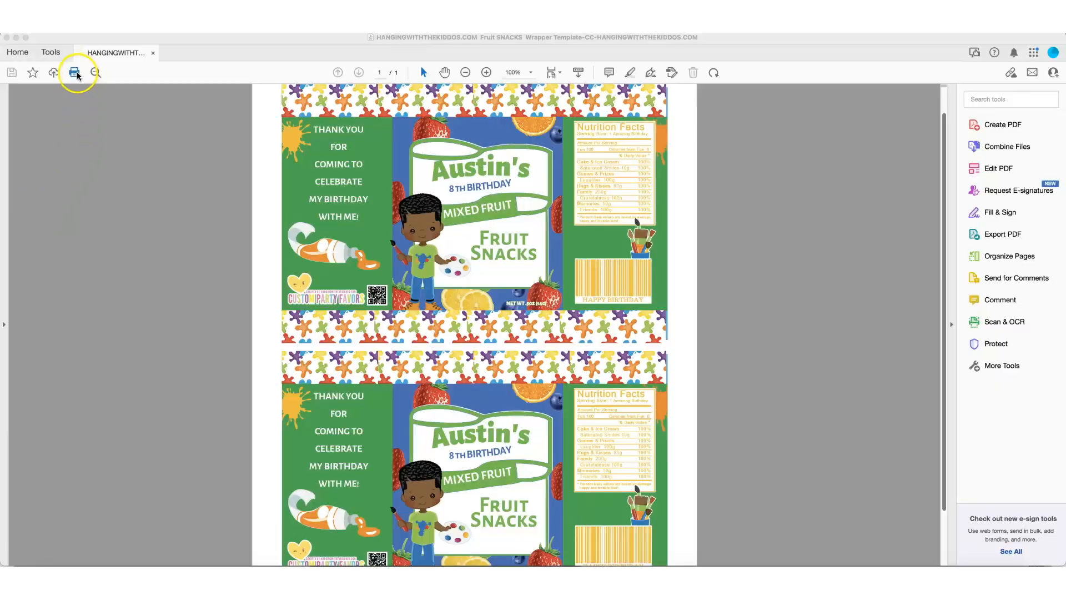
In Adobe Acrobat, start printing the downloaded wrapper PDF and choose the EPSON ET-8550 Series printer.
{"action": "left_click", "coordinate": [76, 73]}
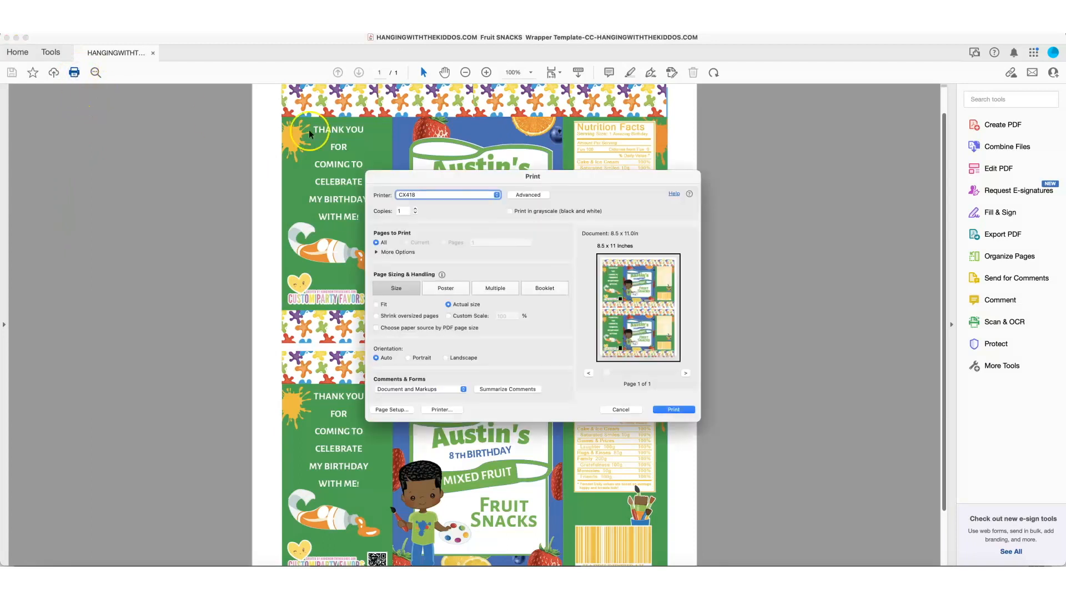
{"action": "left_click", "coordinate": [427, 195]}
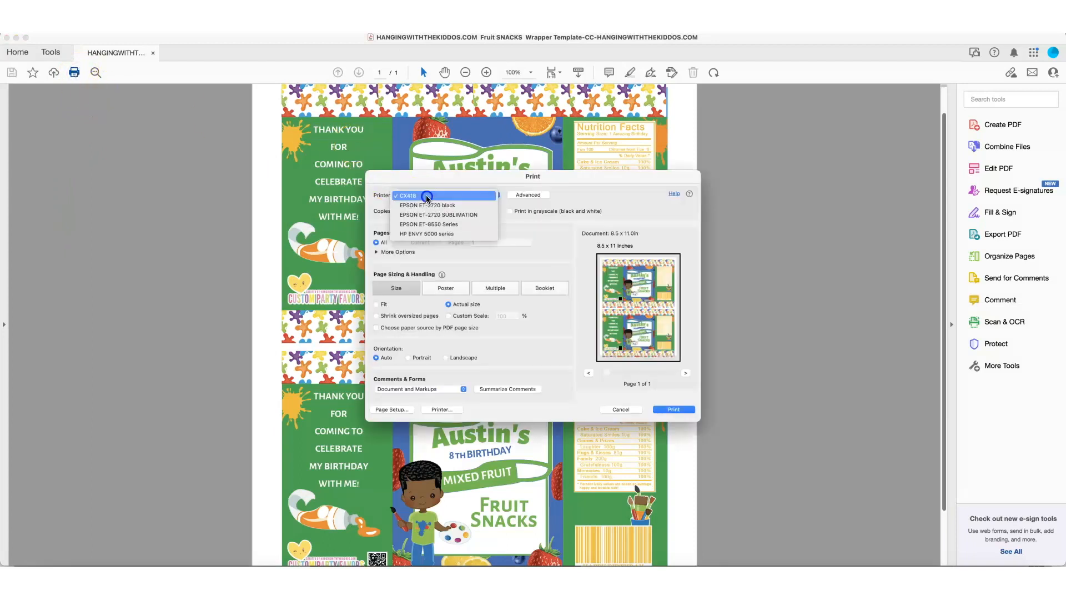
{"action": "left_click", "coordinate": [434, 224]}
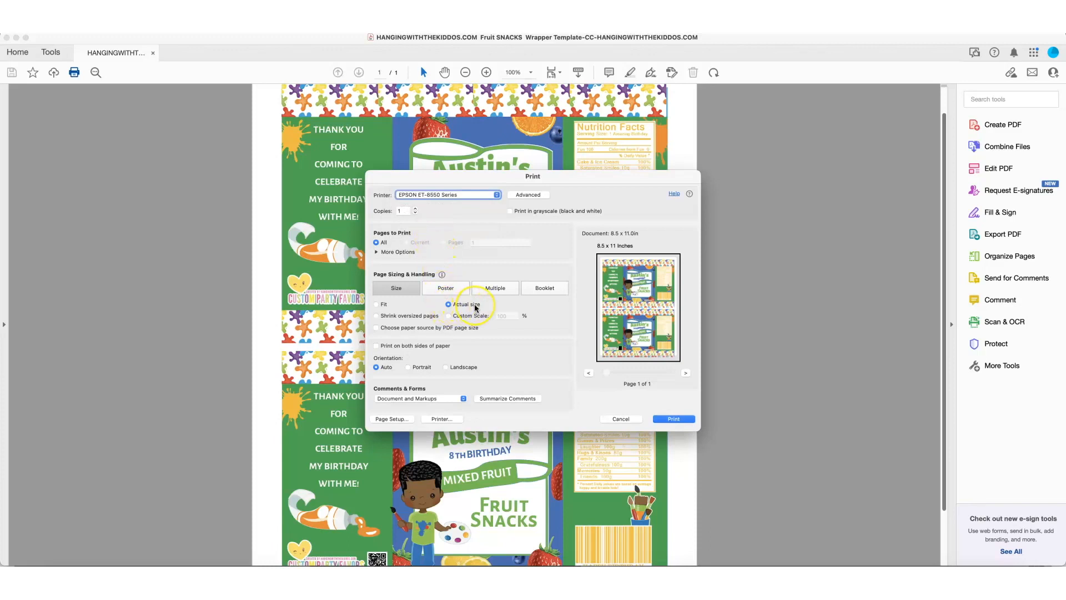
Set the printer's media type to Photo Matte Paper with Normal quality and confirm the printer settings.
{"action": "left_click", "coordinate": [444, 419]}
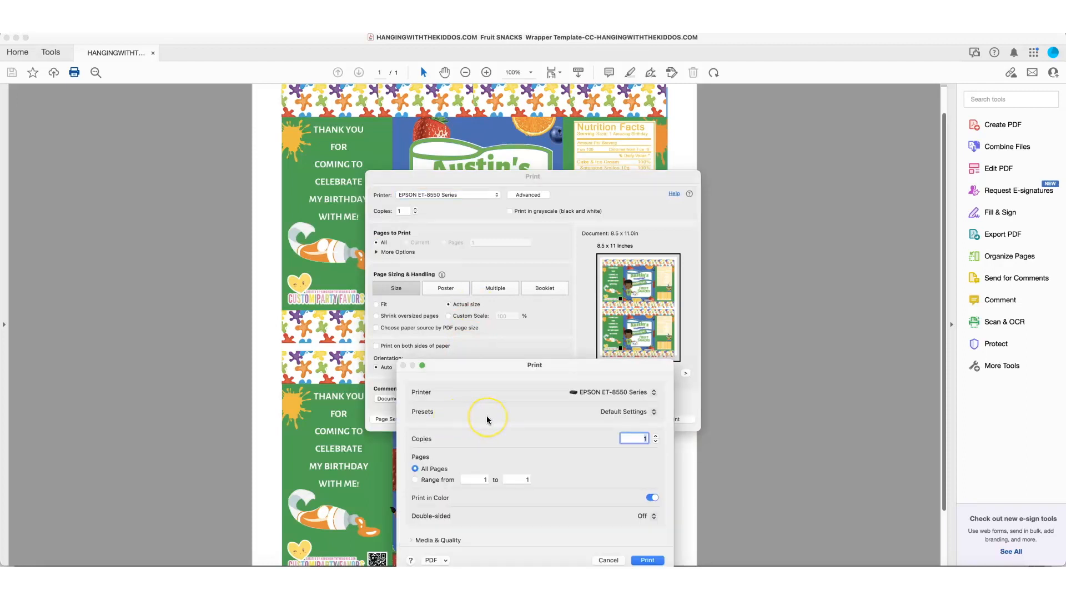
{"action": "scroll", "coordinate": [609, 443], "scroll_direction": "down", "scroll_amount": 2}
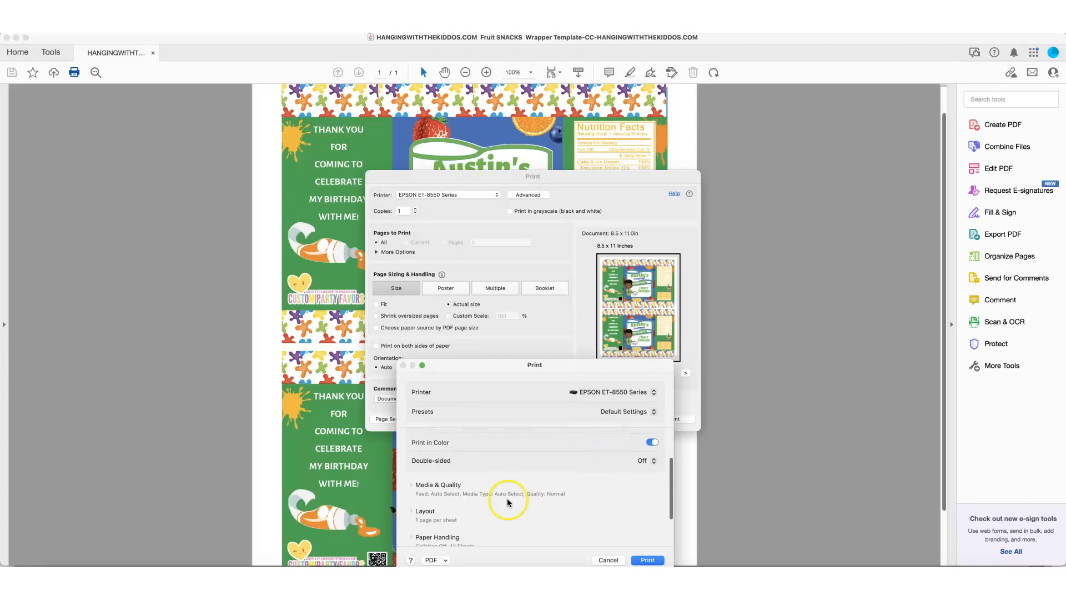
{"action": "left_click", "coordinate": [411, 484]}
{"action": "scroll", "coordinate": [522, 491], "scroll_direction": "down", "scroll_amount": 1}
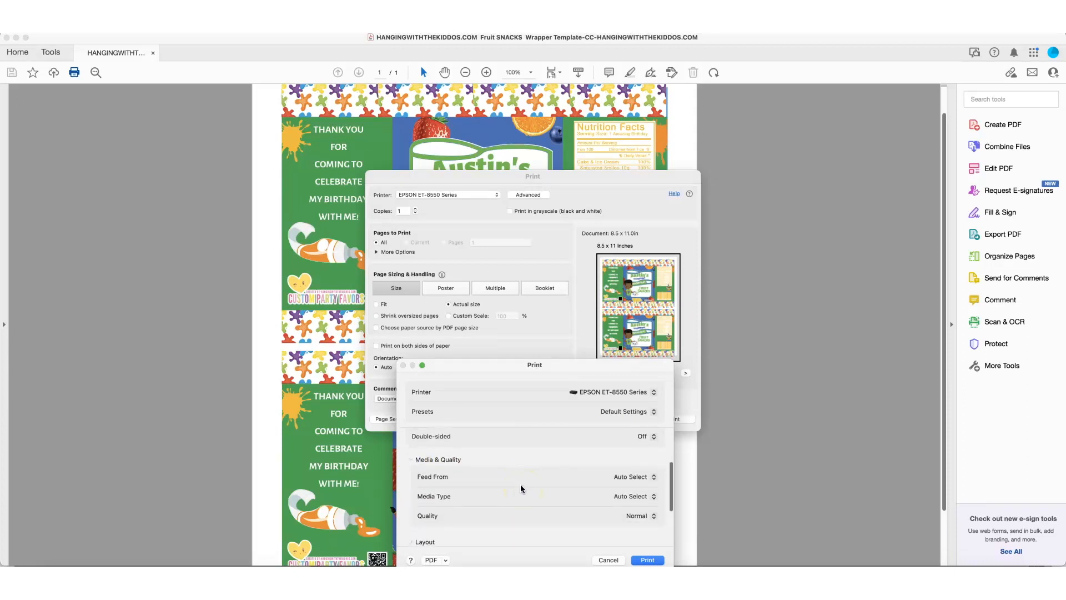
{"action": "left_click", "coordinate": [624, 499]}
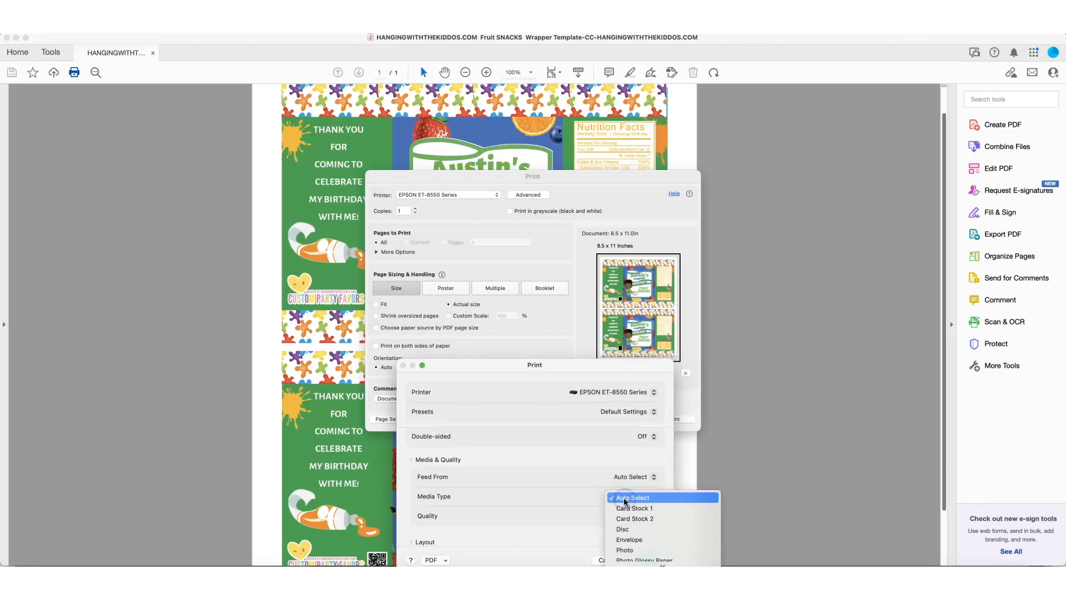
{"action": "scroll", "coordinate": [628, 518], "scroll_direction": "down", "scroll_amount": 3}
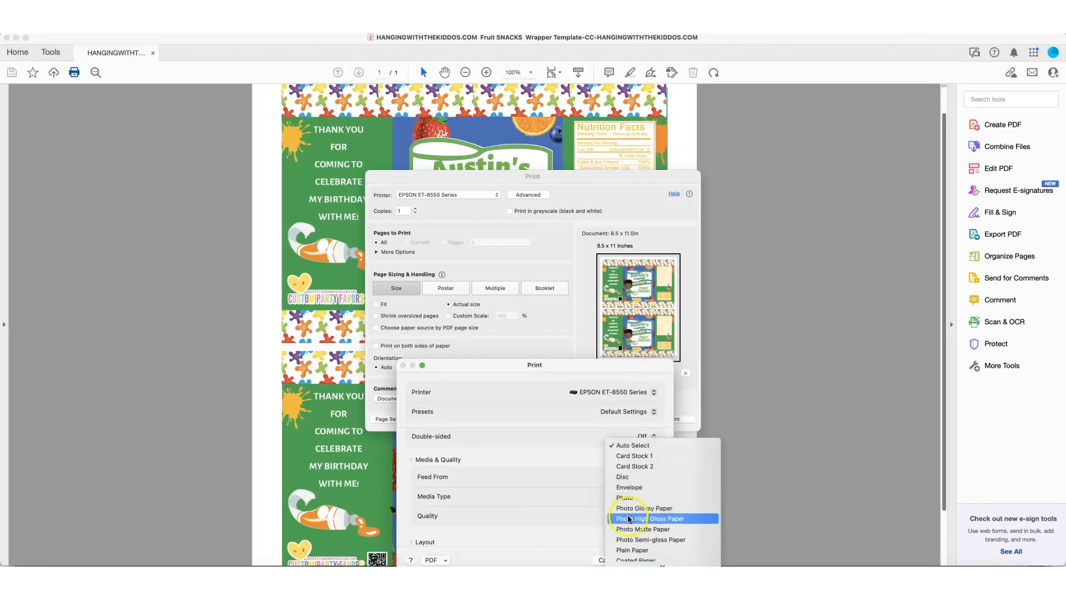
{"action": "left_click", "coordinate": [638, 529]}
{"action": "left_click", "coordinate": [637, 517]}
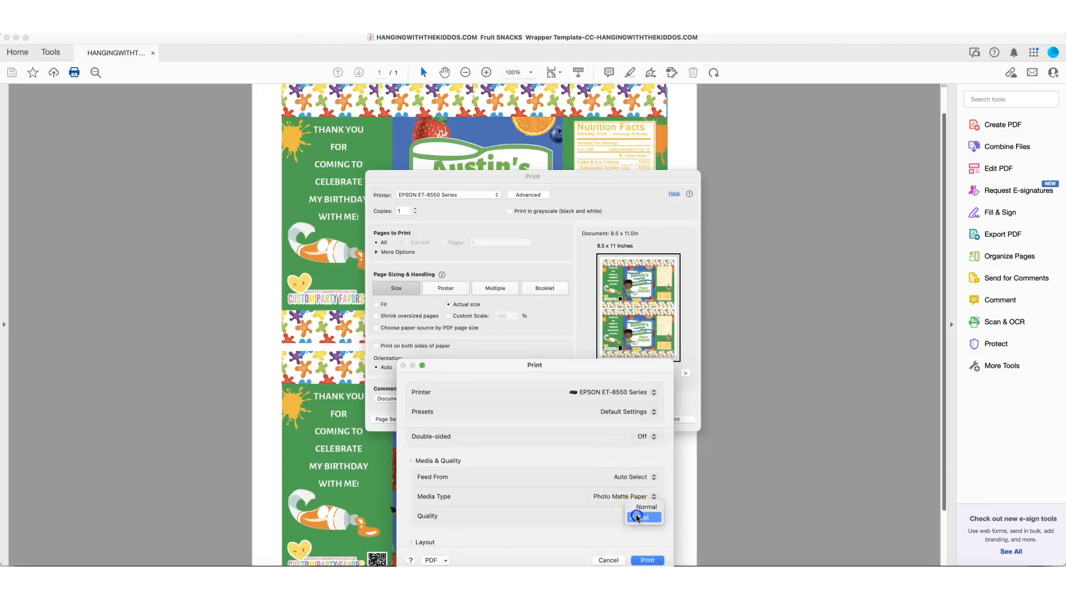
{"action": "left_click", "coordinate": [640, 508]}
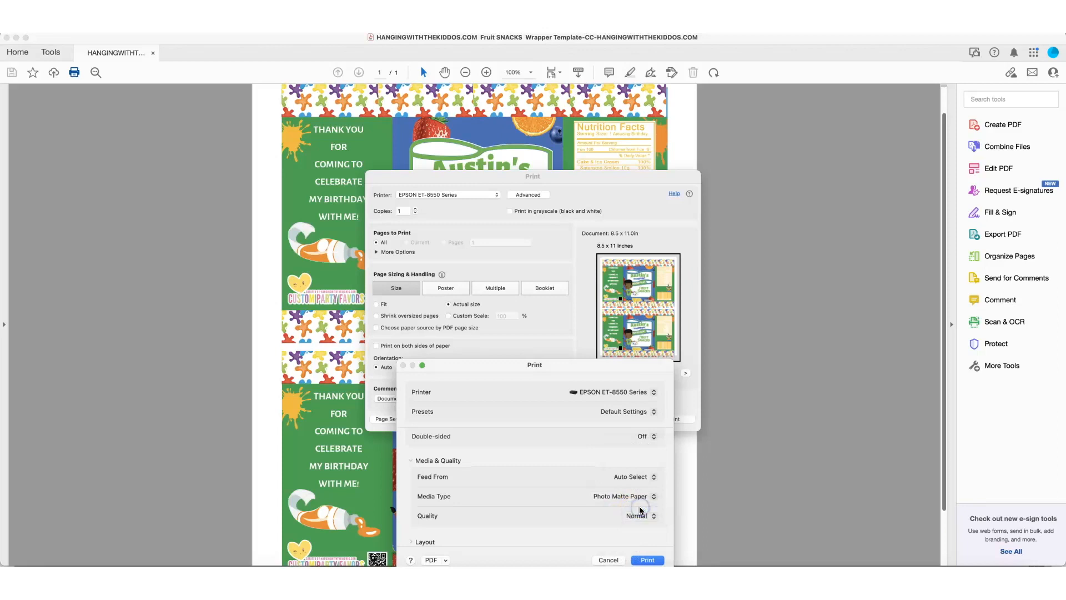
{"action": "left_click", "coordinate": [647, 560]}
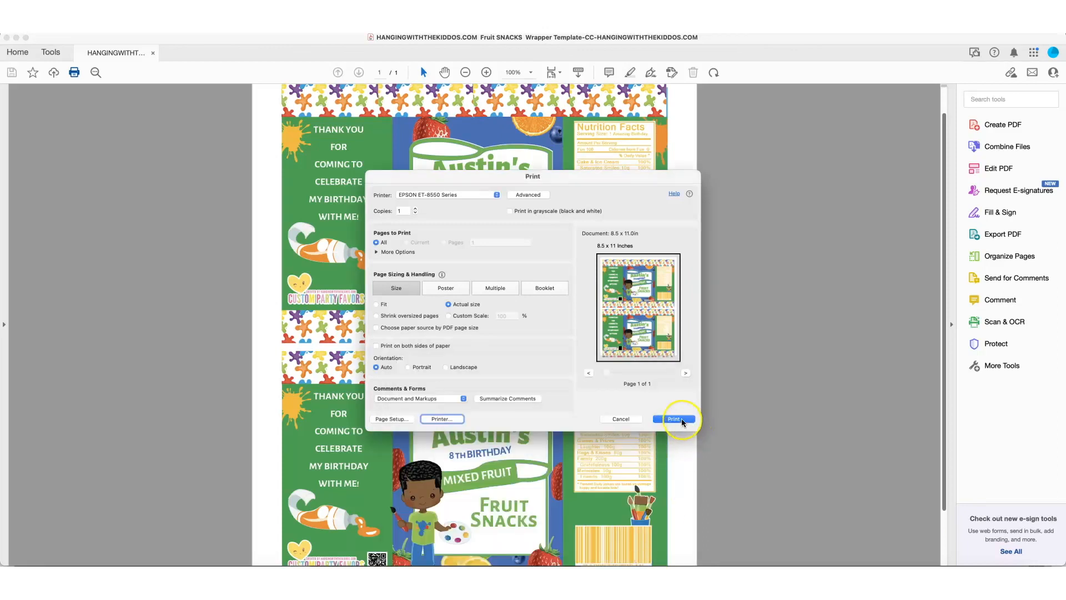